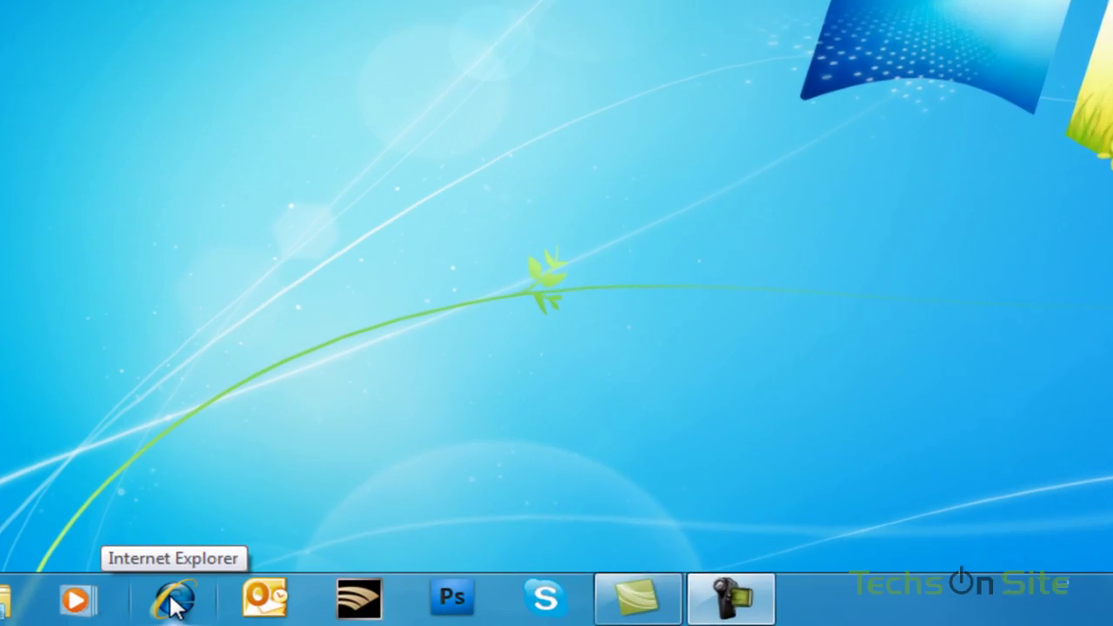
Launch Internet Explorer and type 'ebay' over the Google UK address in the address bar
click(177, 600)
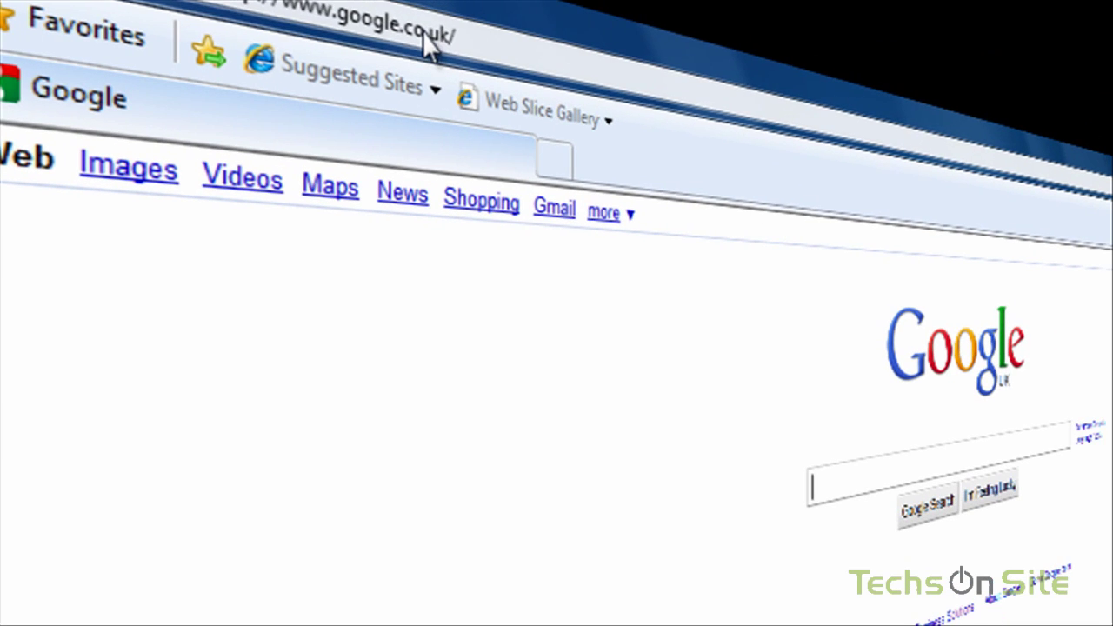
click(426, 35)
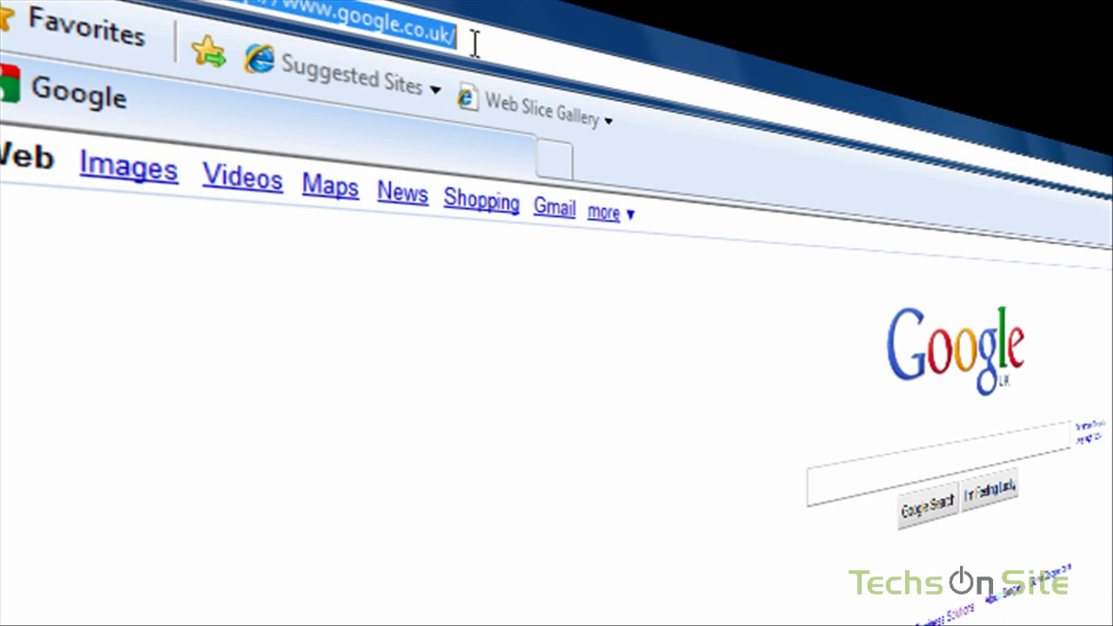
drag(475, 40, 342, 17)
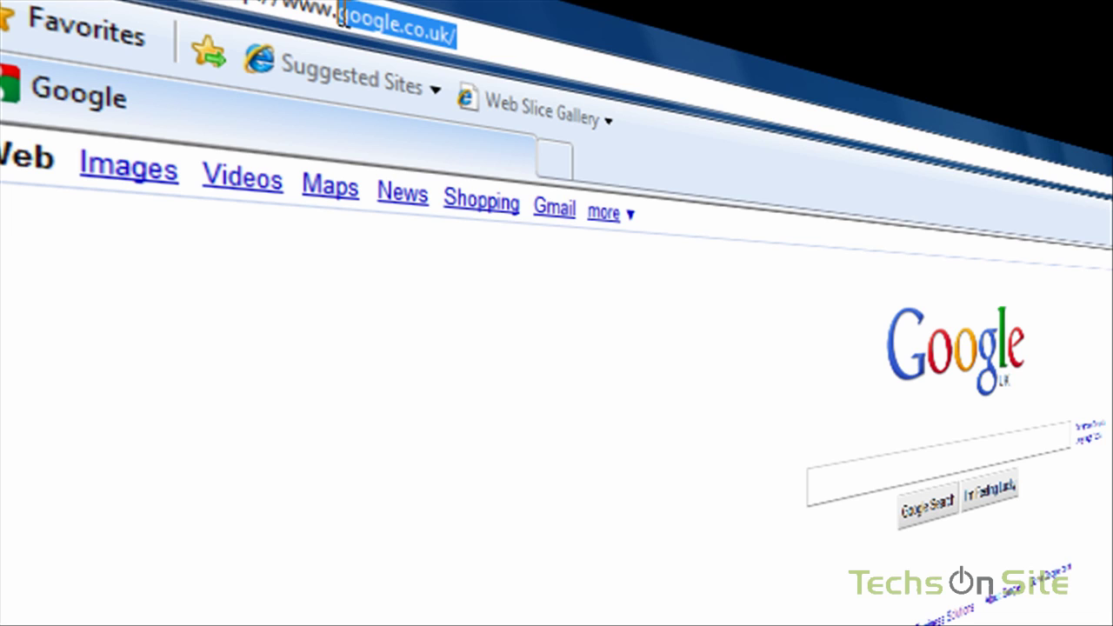
text(ebay)
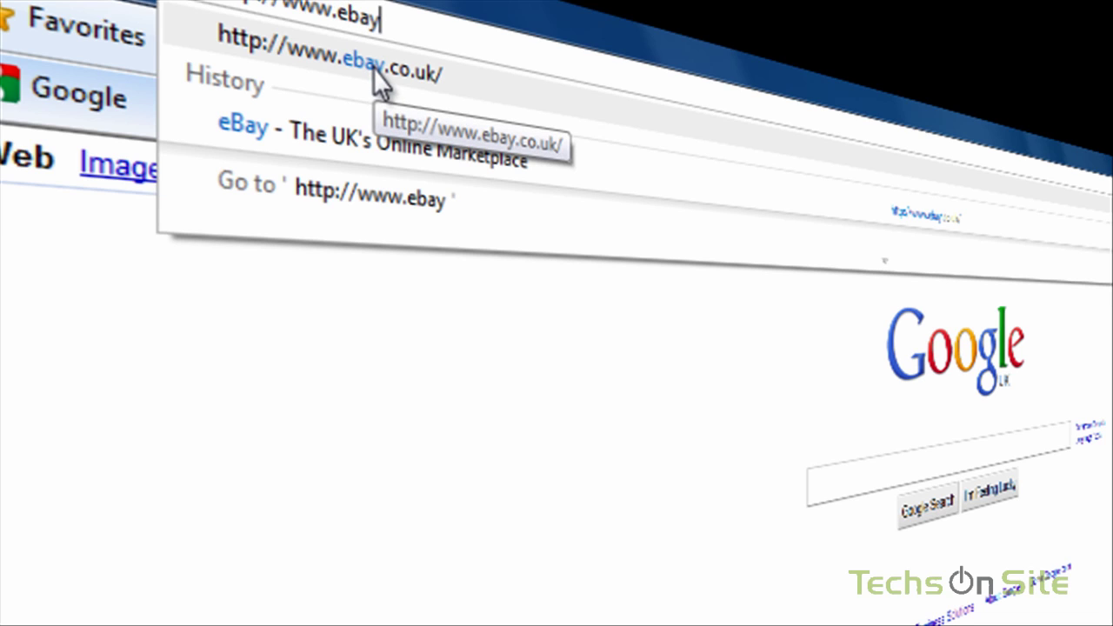
click(373, 68)
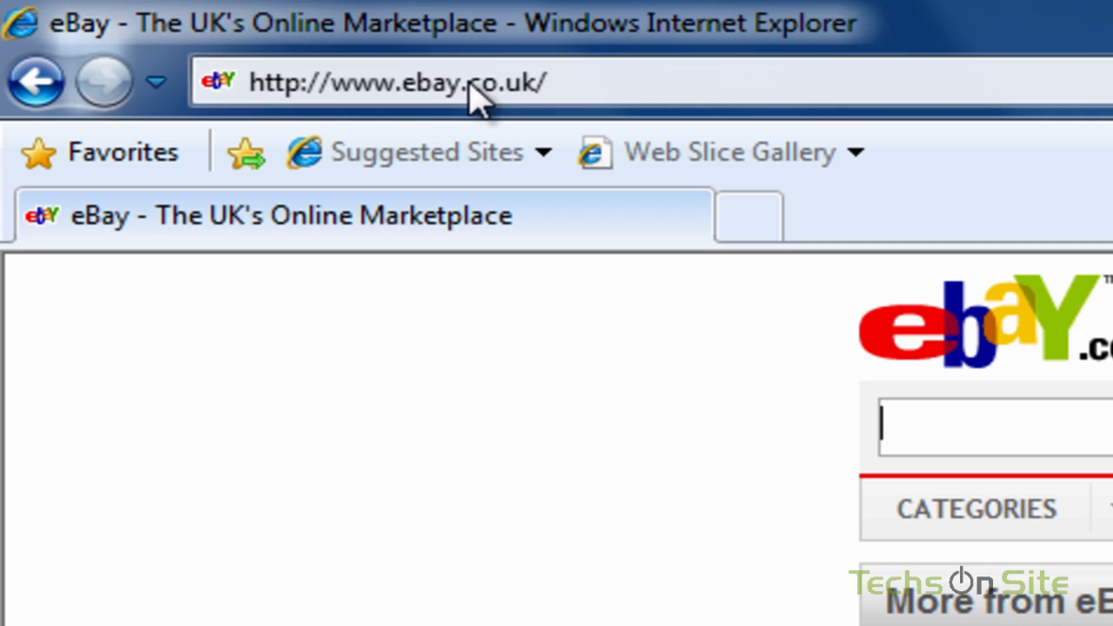
click(473, 81)
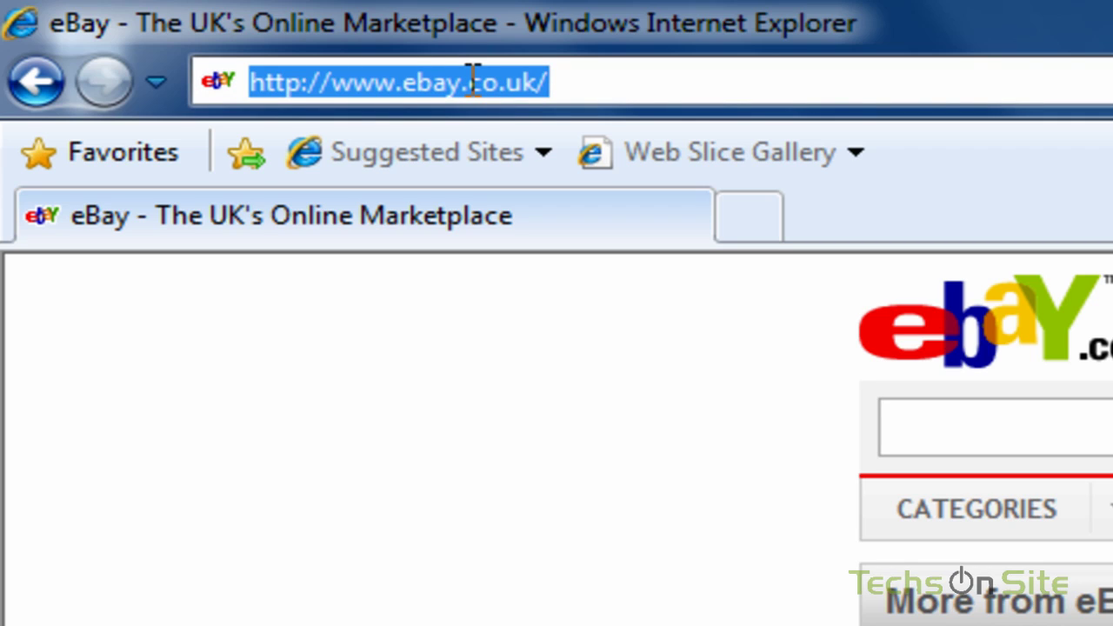
right_click(472, 81)
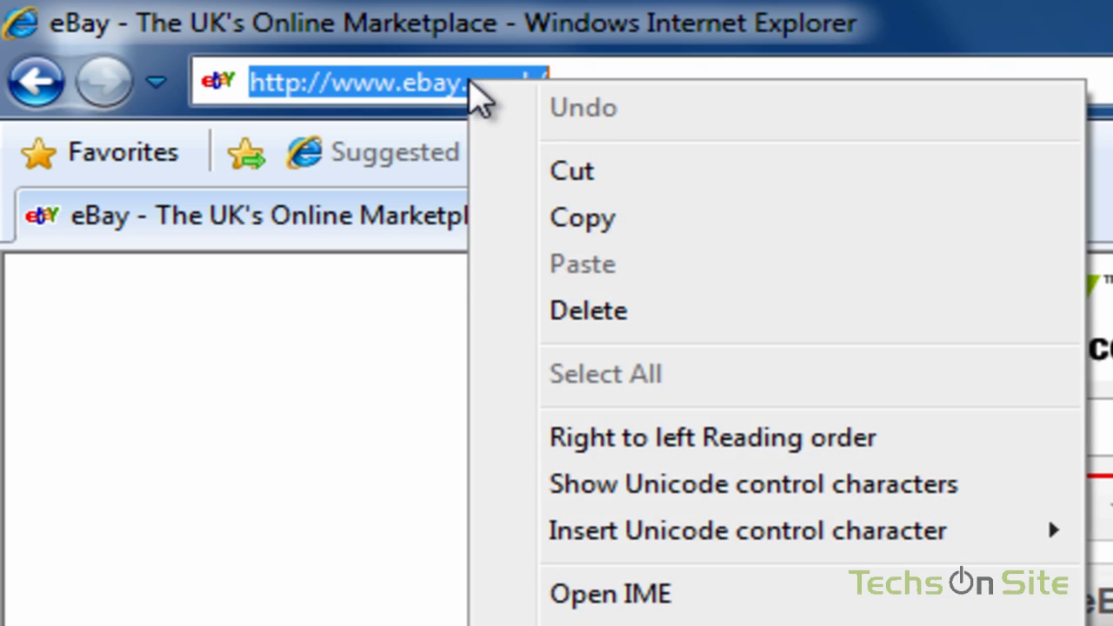
click(569, 219)
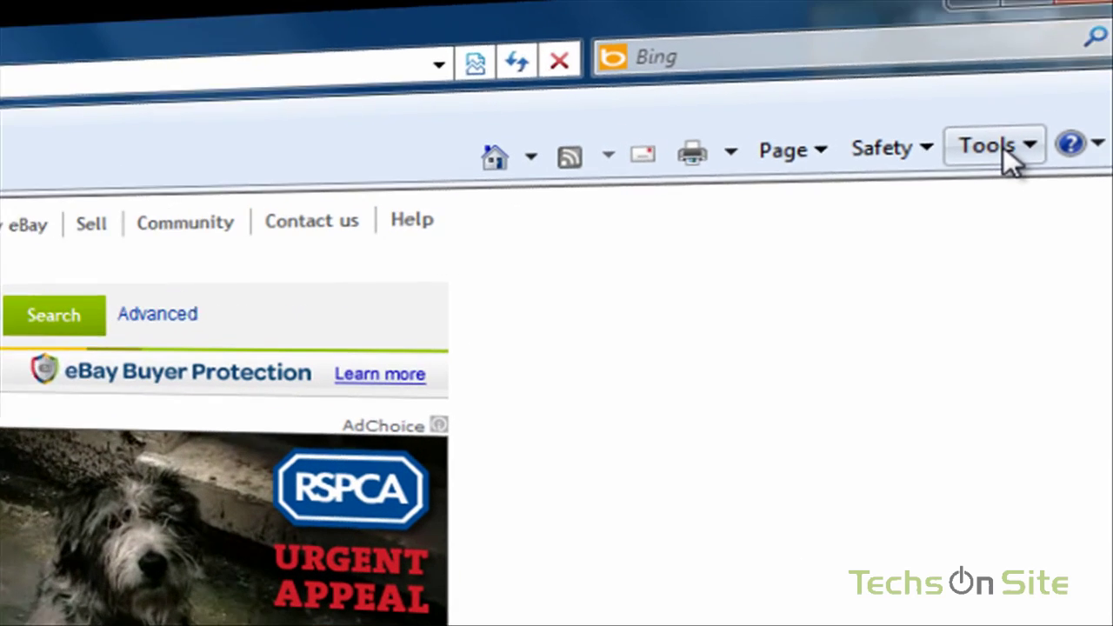
click(967, 104)
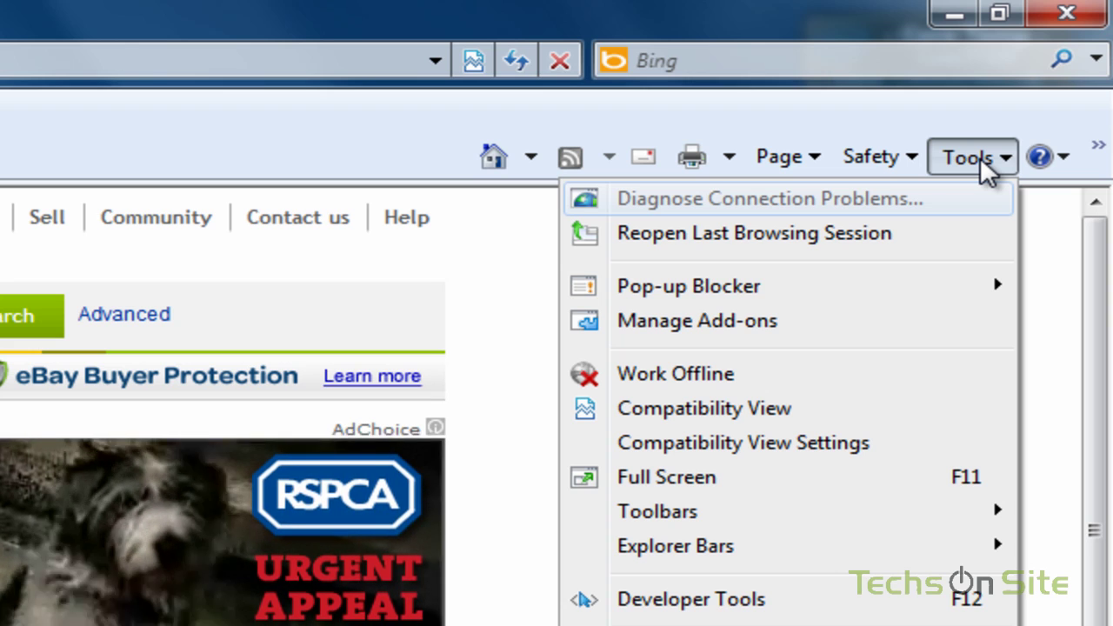
click(876, 157)
click(969, 159)
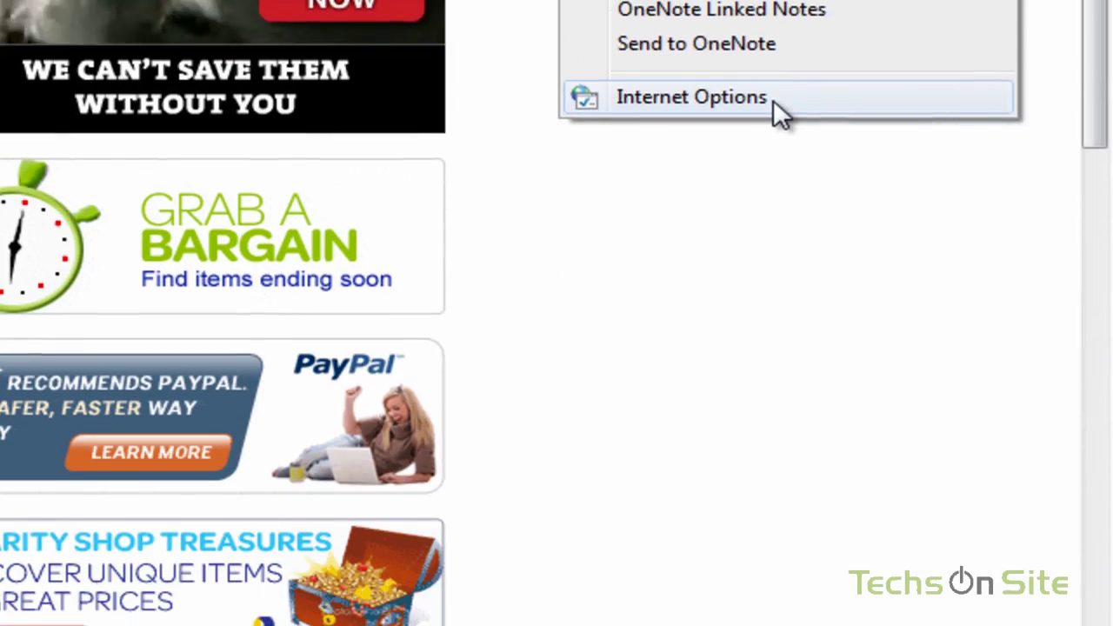
click(773, 447)
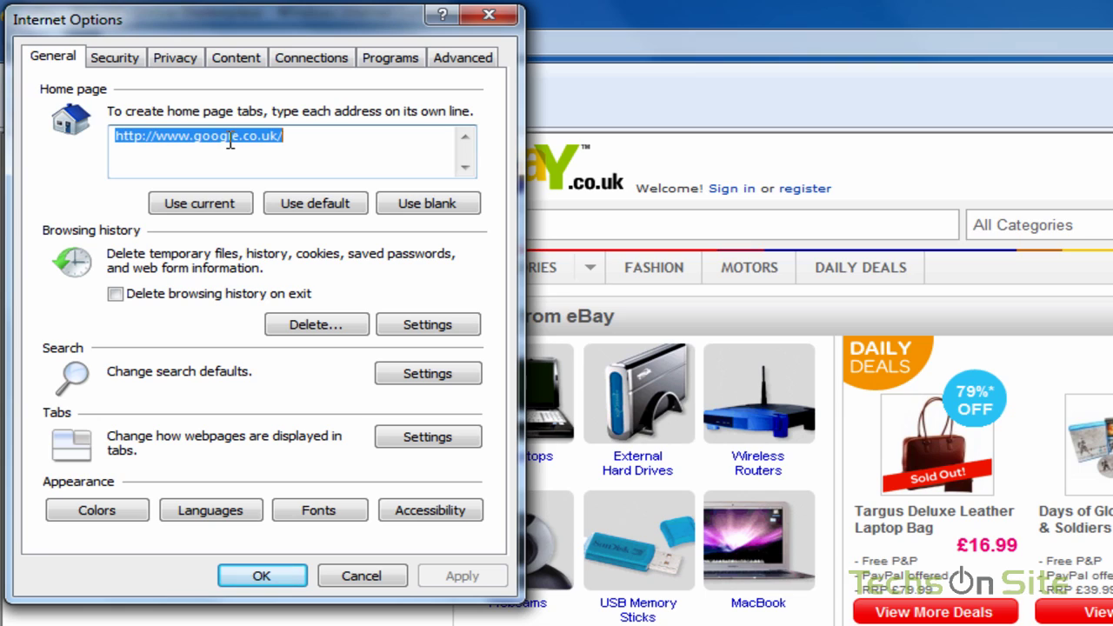
click(286, 136)
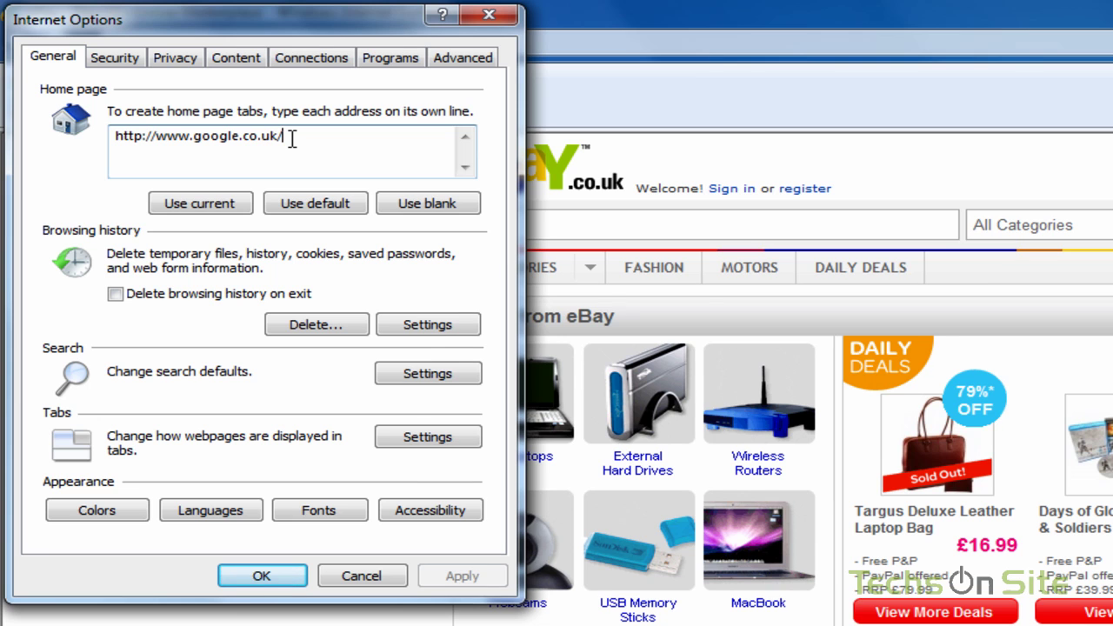
key(Return)
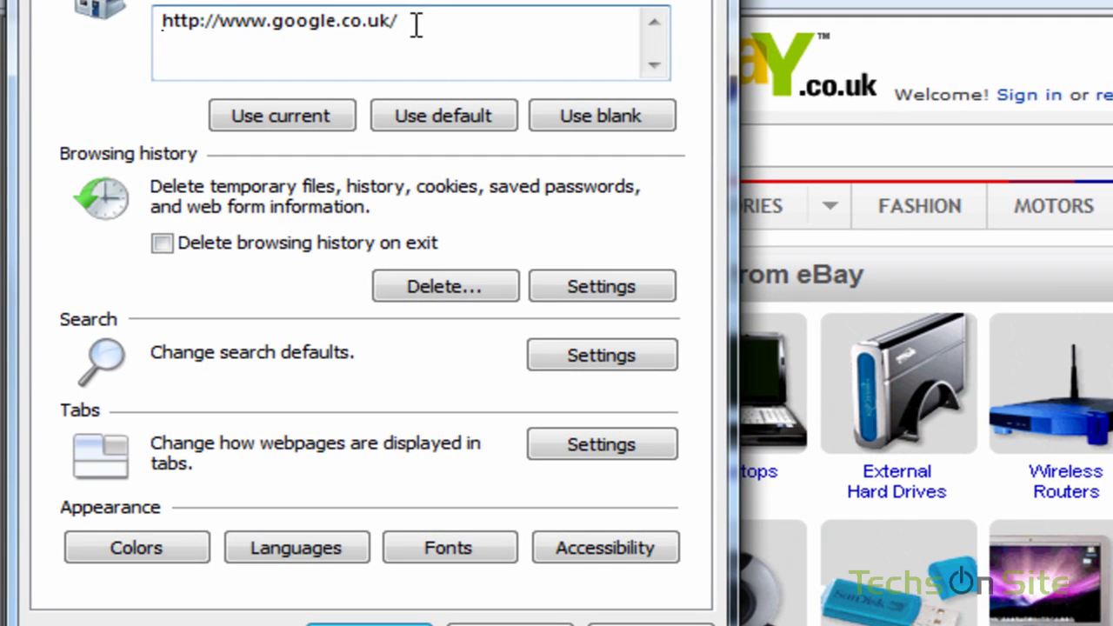
right_click(166, 41)
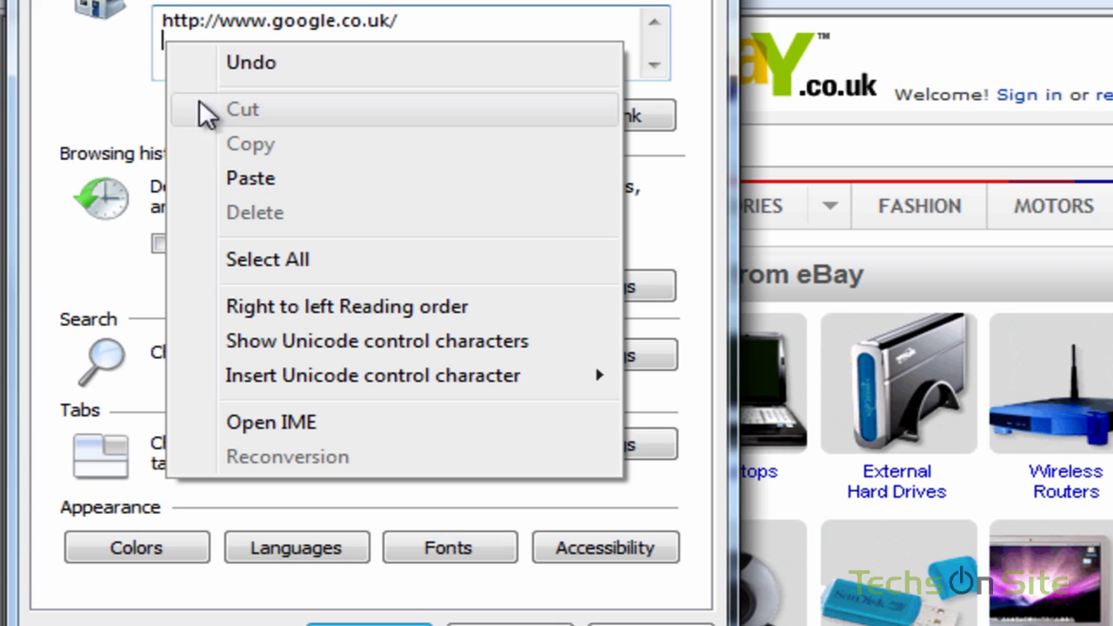
click(223, 178)
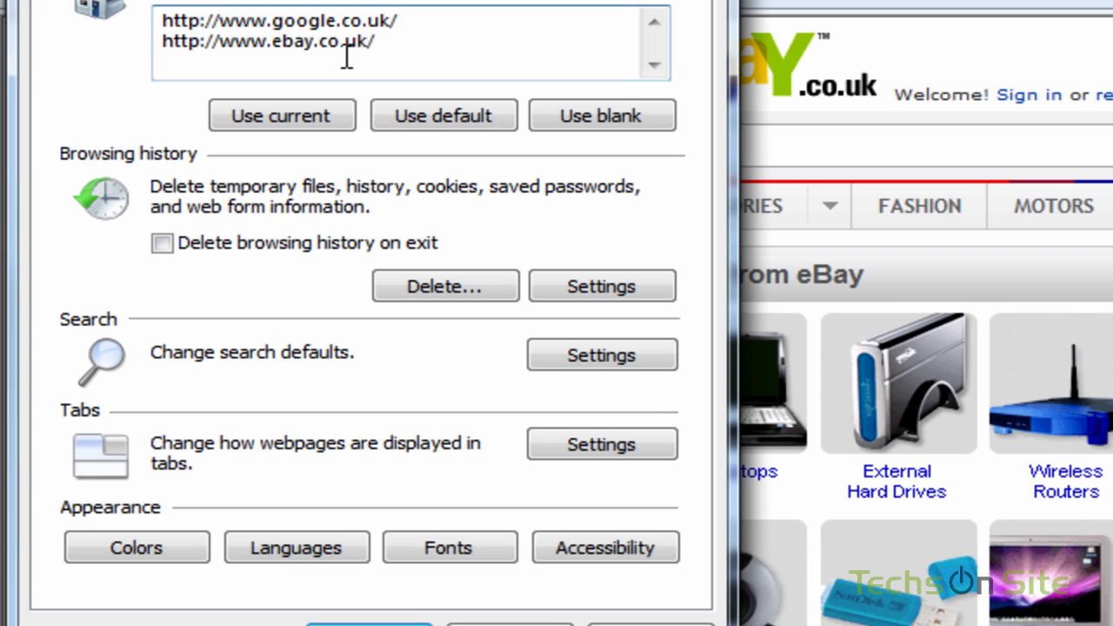
key(Return)
text(http://www)
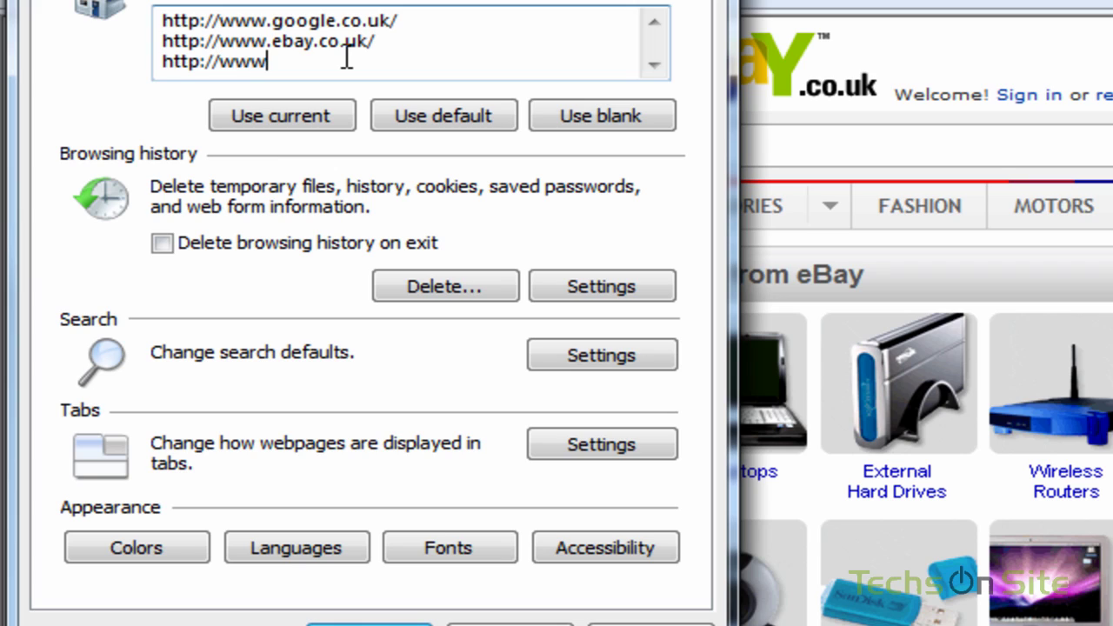
text(.techsonsite)
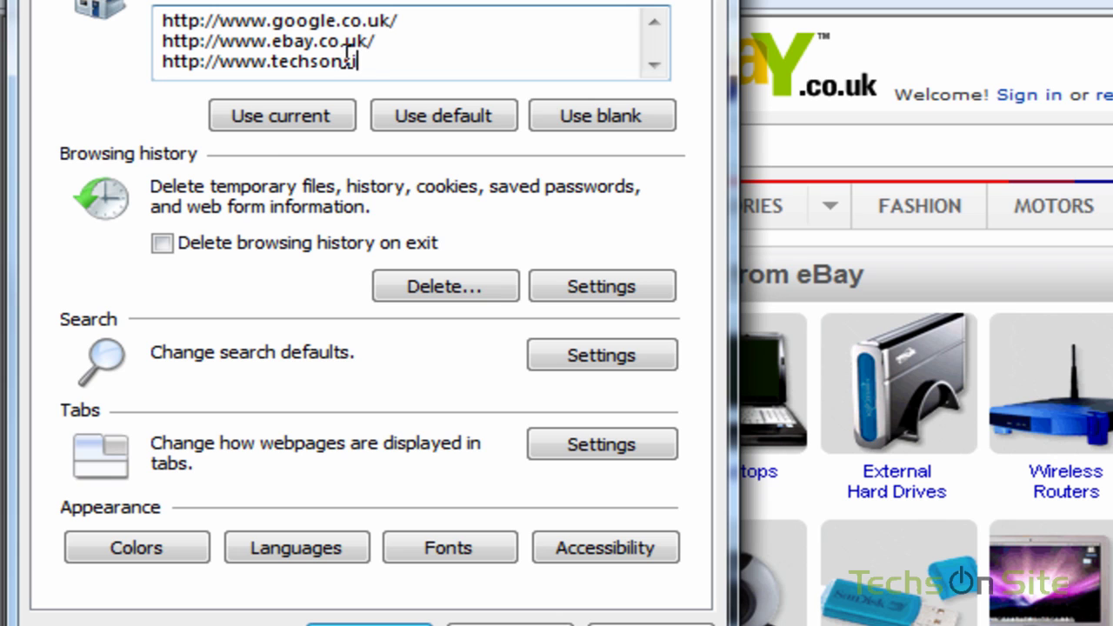
text(.co.uk)
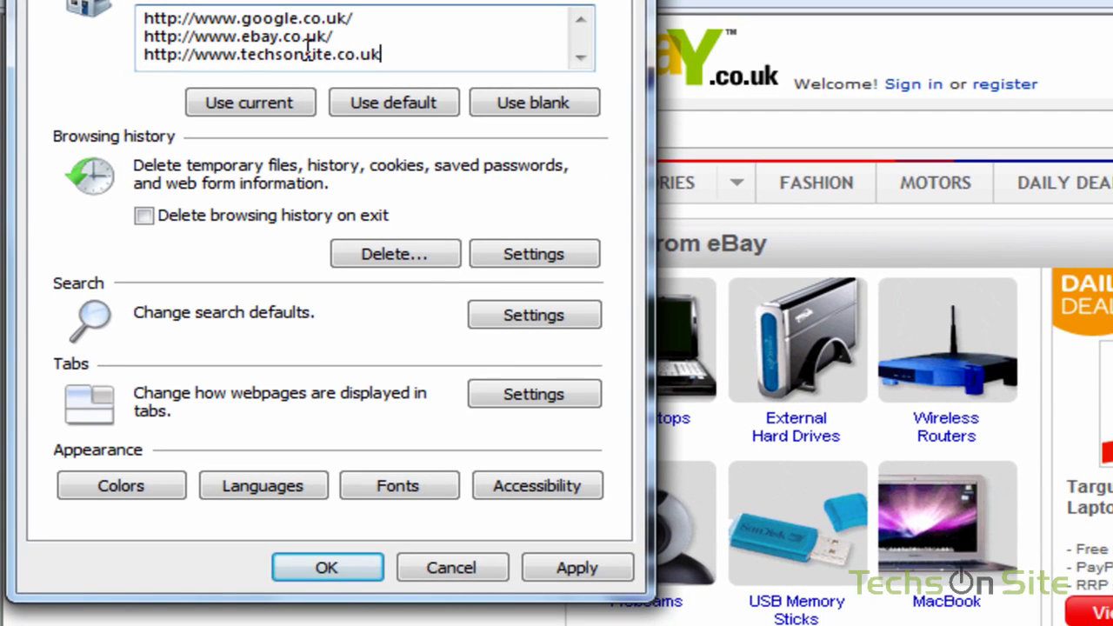
Apply and confirm the three home pages, then close Internet Explorer
click(561, 570)
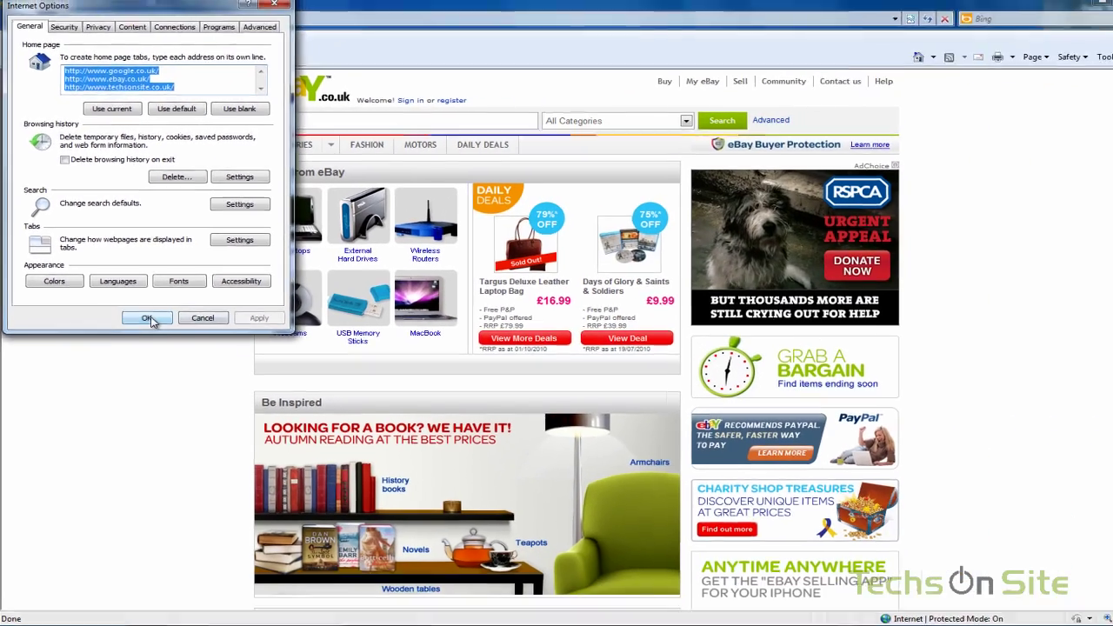
click(327, 567)
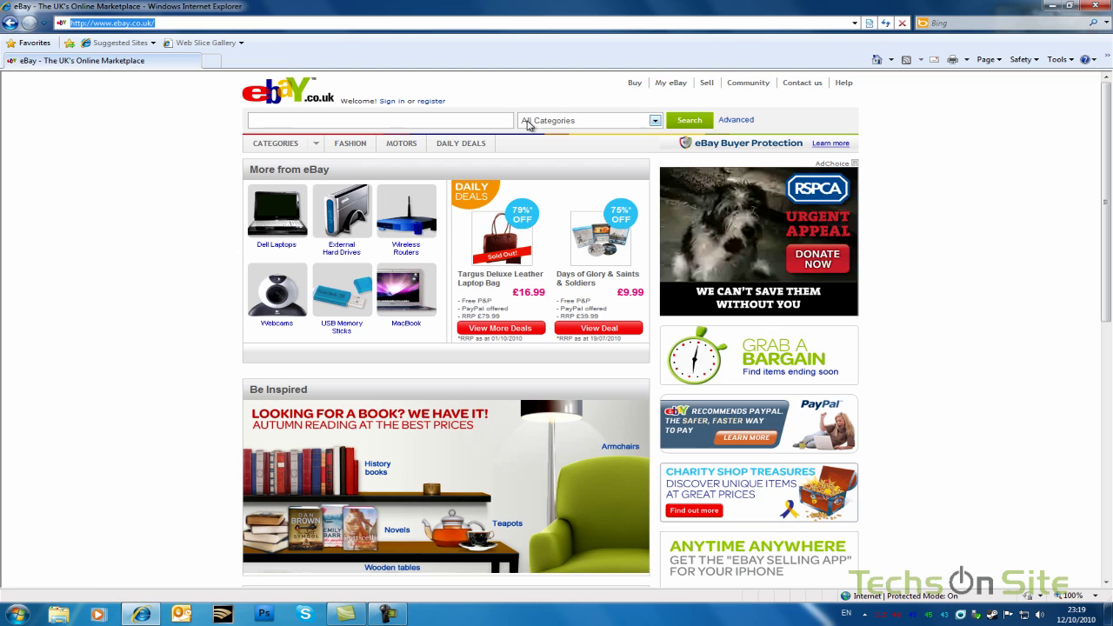
click(1093, 7)
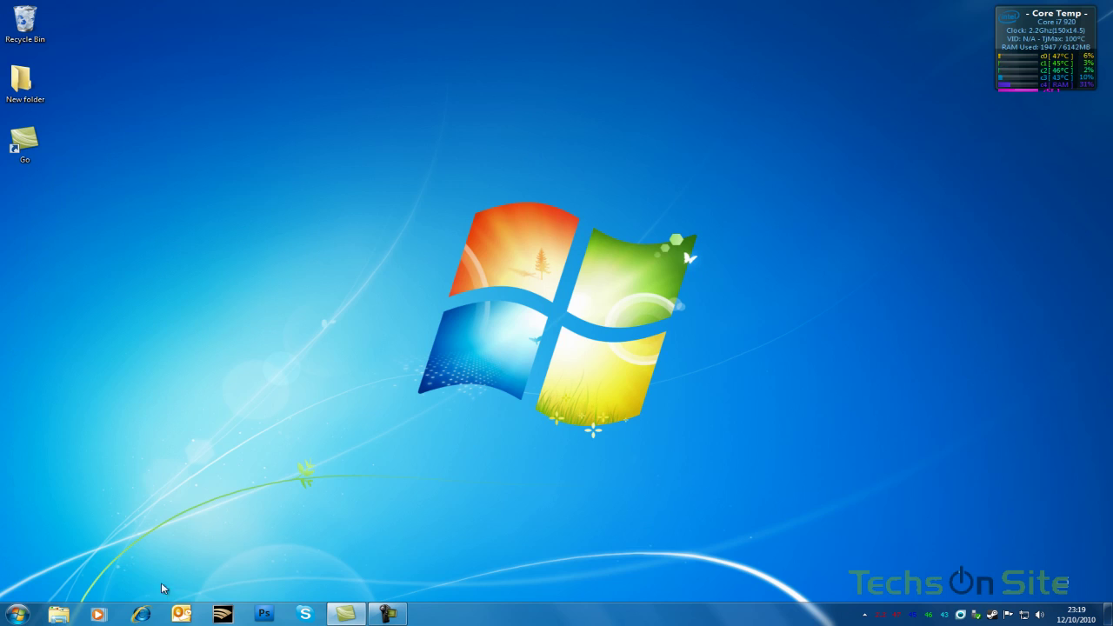
Relaunch Internet Explorer and view each of the Google, eBay and TechsOnSite home page tabs
click(142, 615)
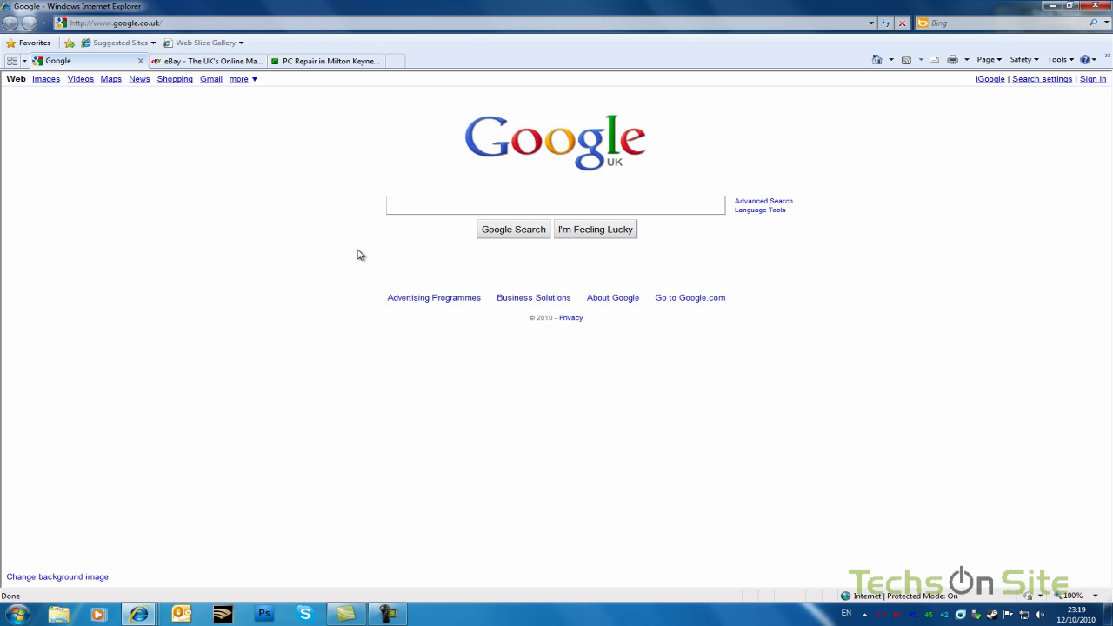
click(217, 64)
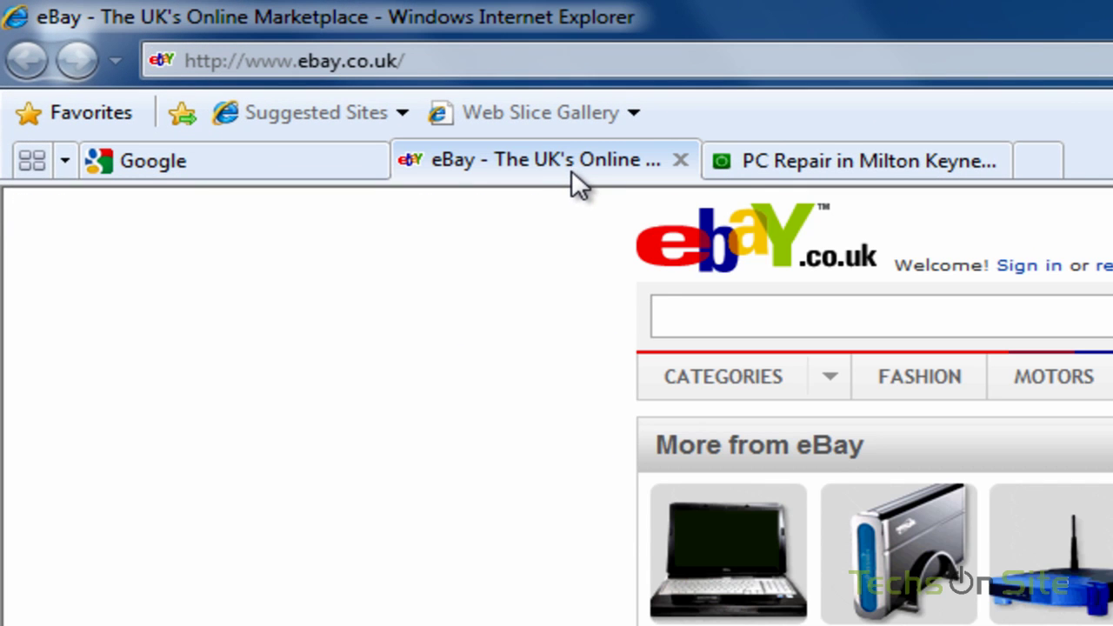
click(784, 161)
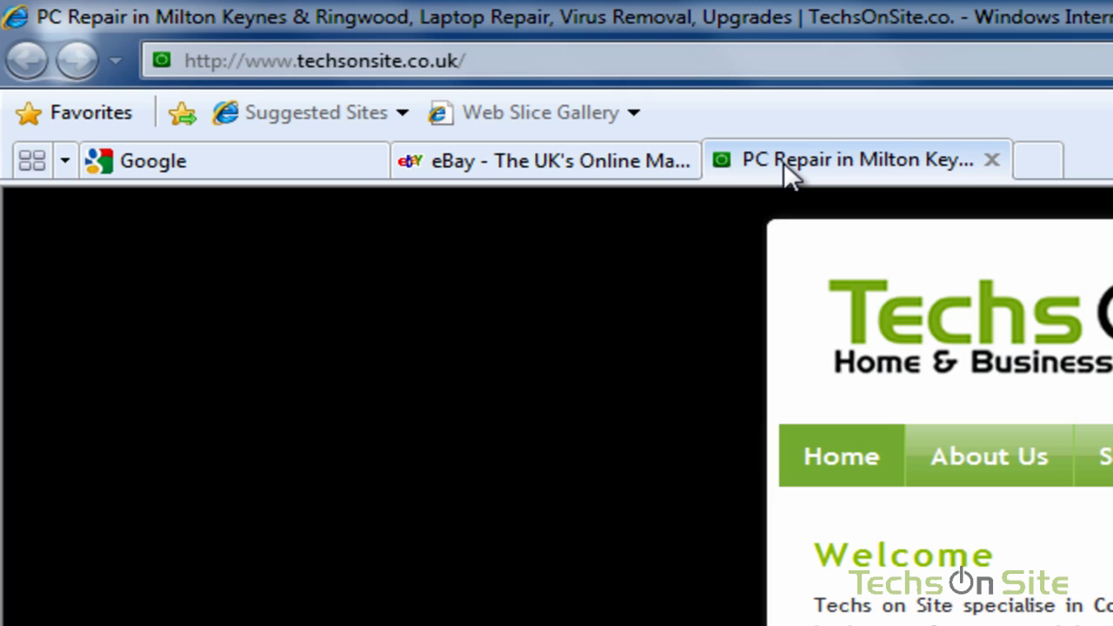
click(556, 163)
click(357, 163)
click(457, 163)
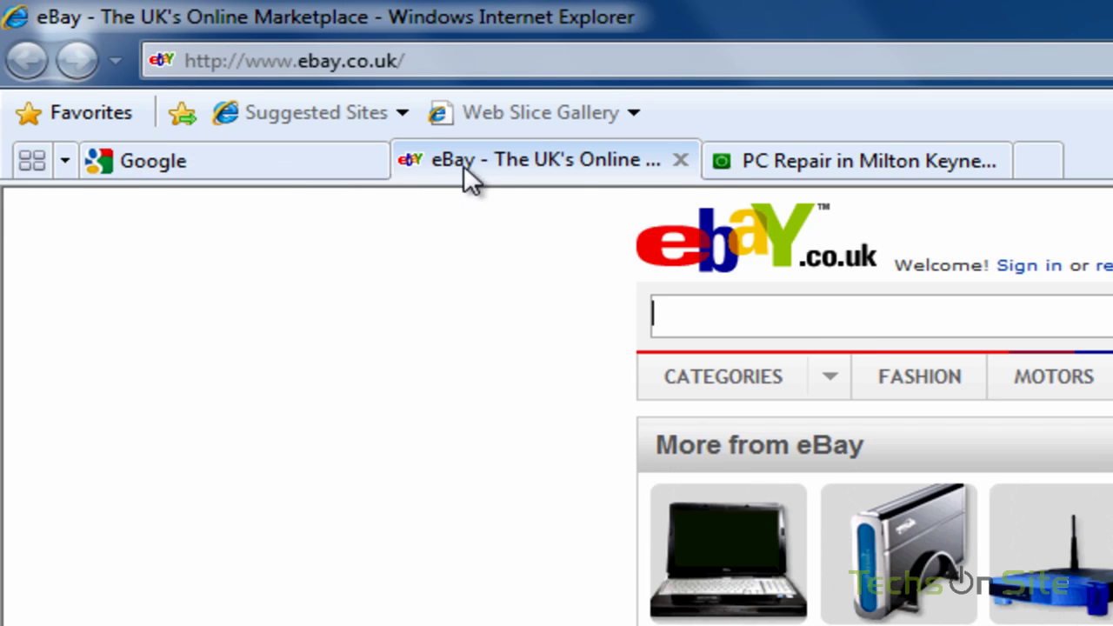
click(755, 163)
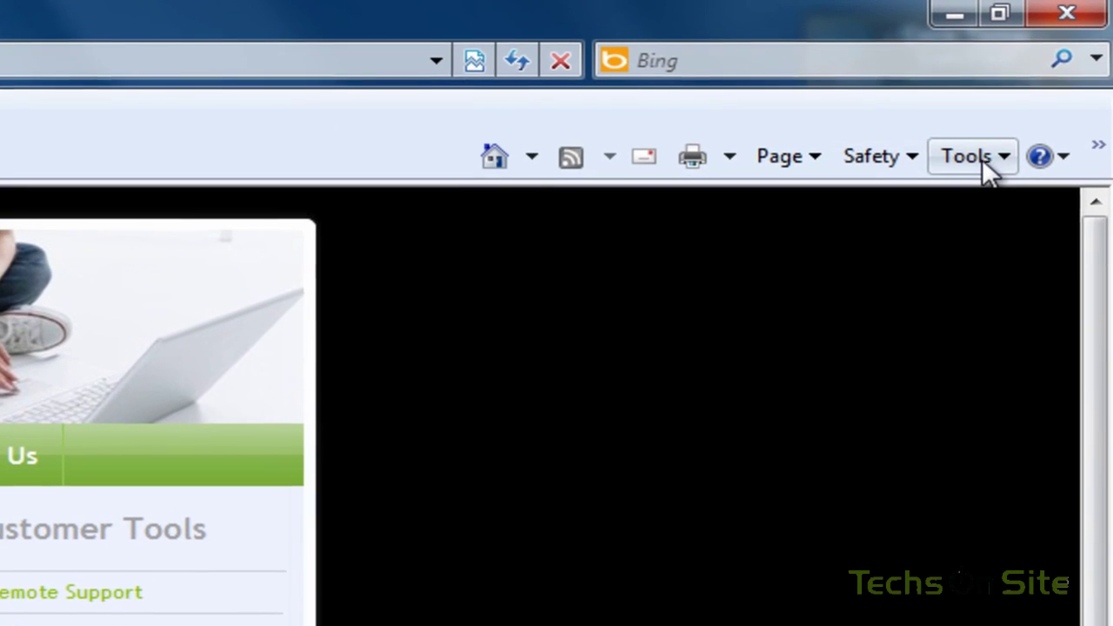
In Internet Options, delete the ebay.co.uk line and its empty gap from the home page list
click(987, 156)
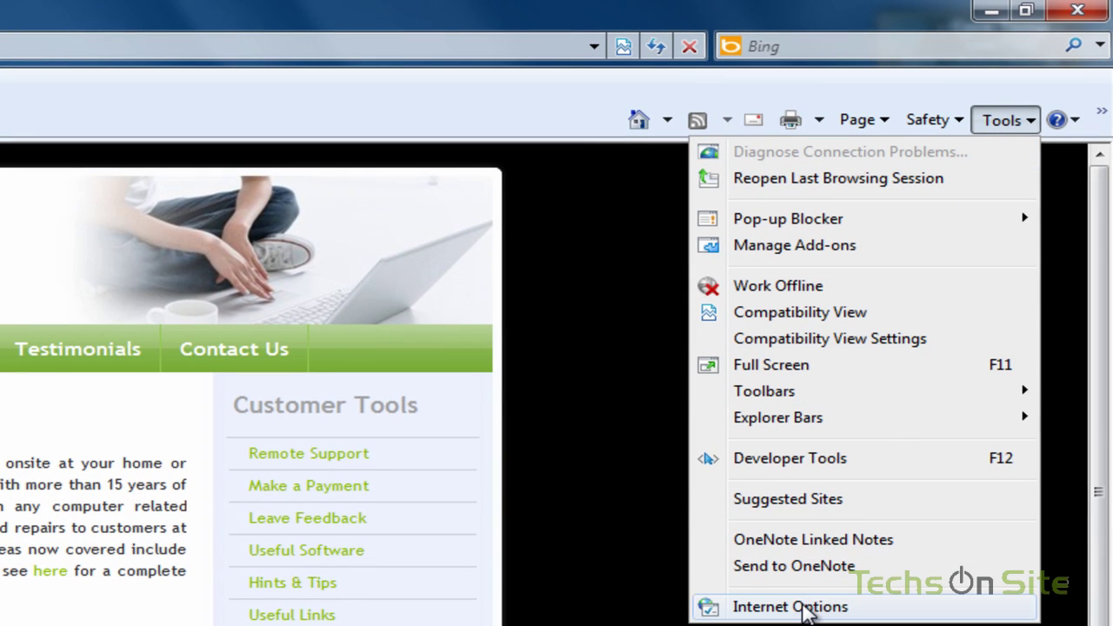
click(807, 607)
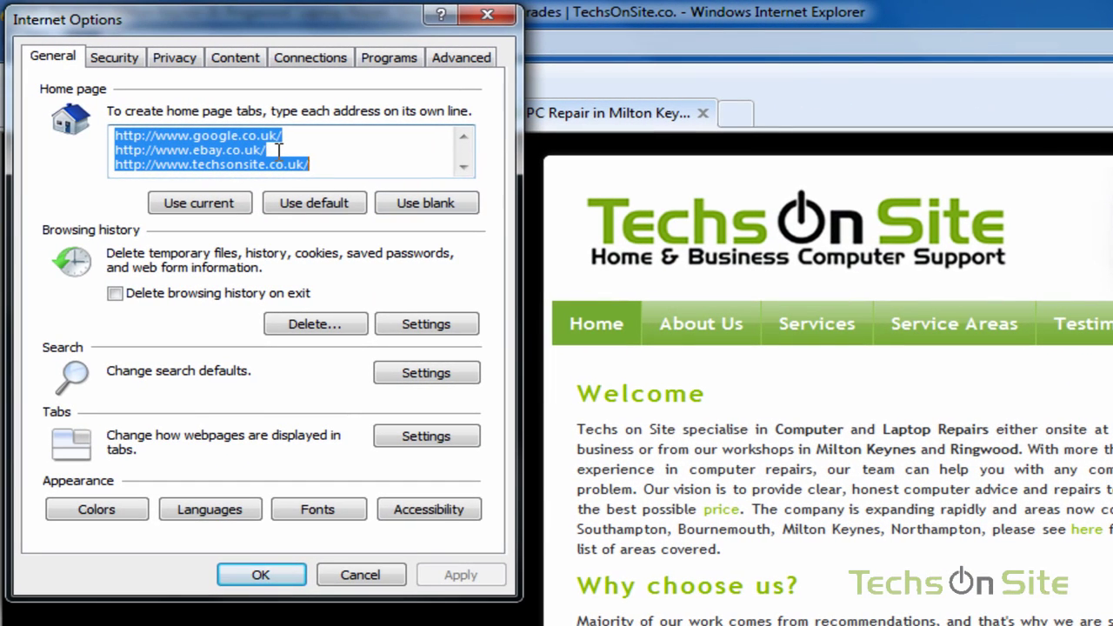
drag(273, 150, 98, 148)
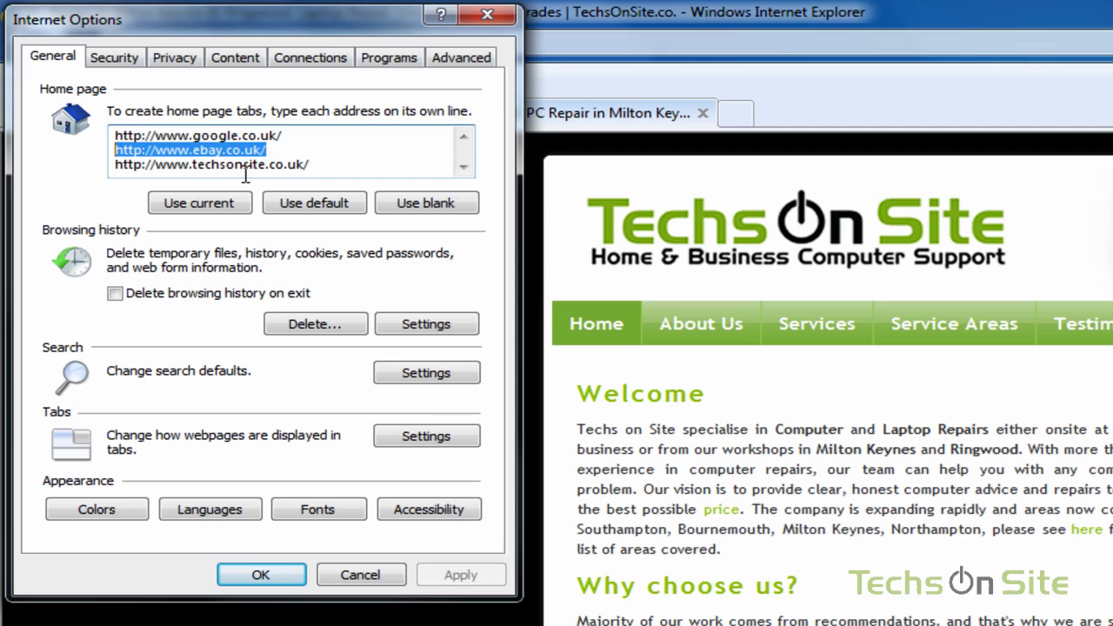
key(Delete)
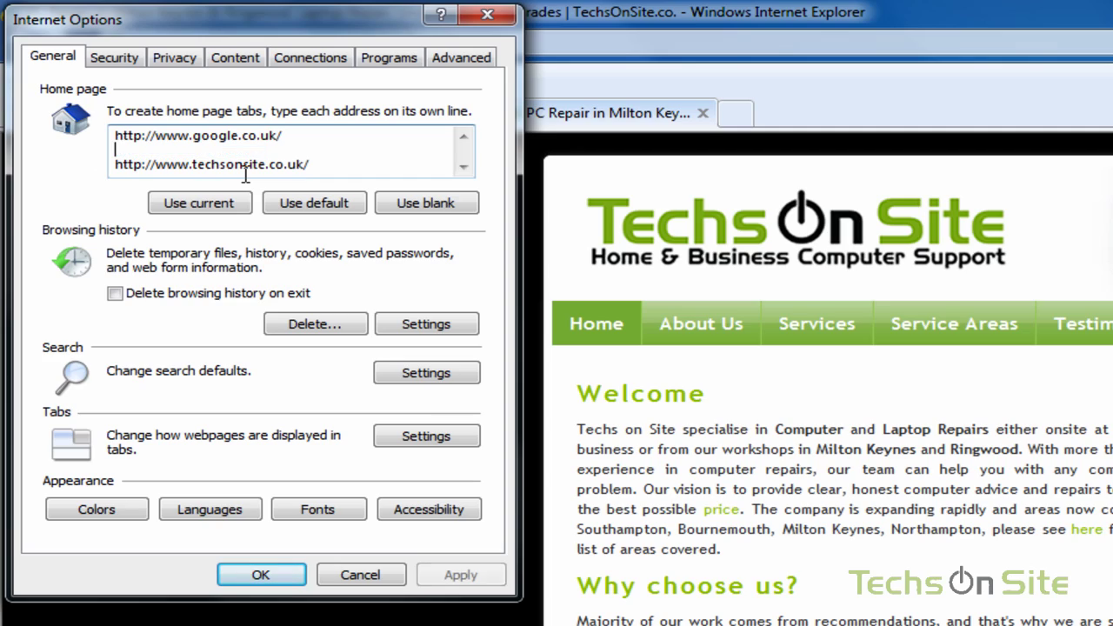
key(Delete)
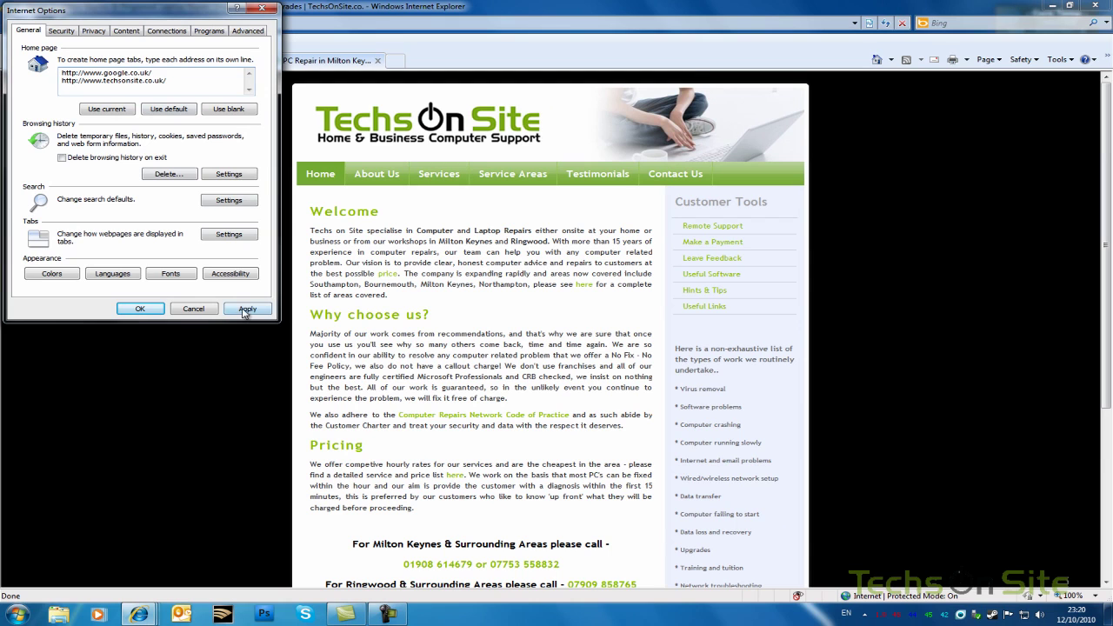
Apply and confirm the shortened home page list, then close the browser
click(247, 310)
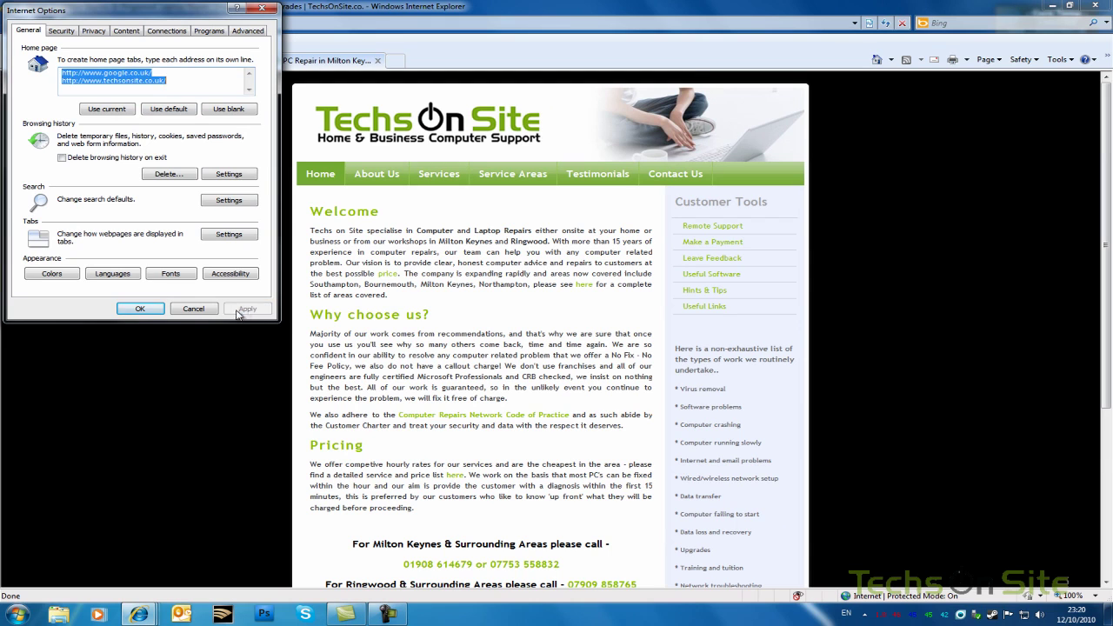
click(140, 310)
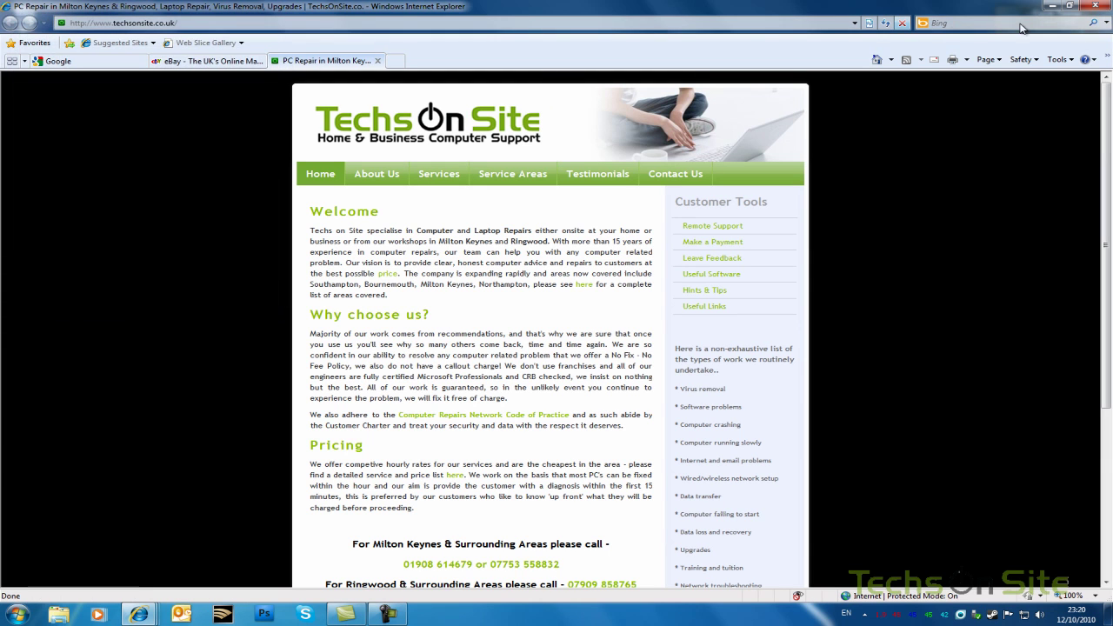
click(1093, 6)
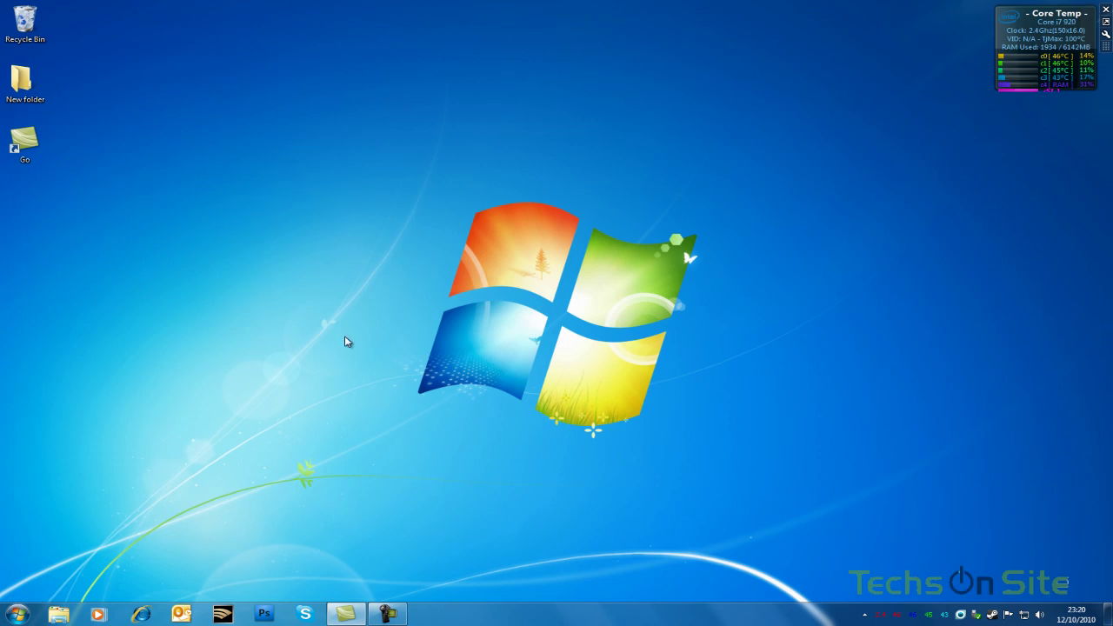
Relaunch Internet Explorer and switch to the TechsOnSite home page tab
click(140, 614)
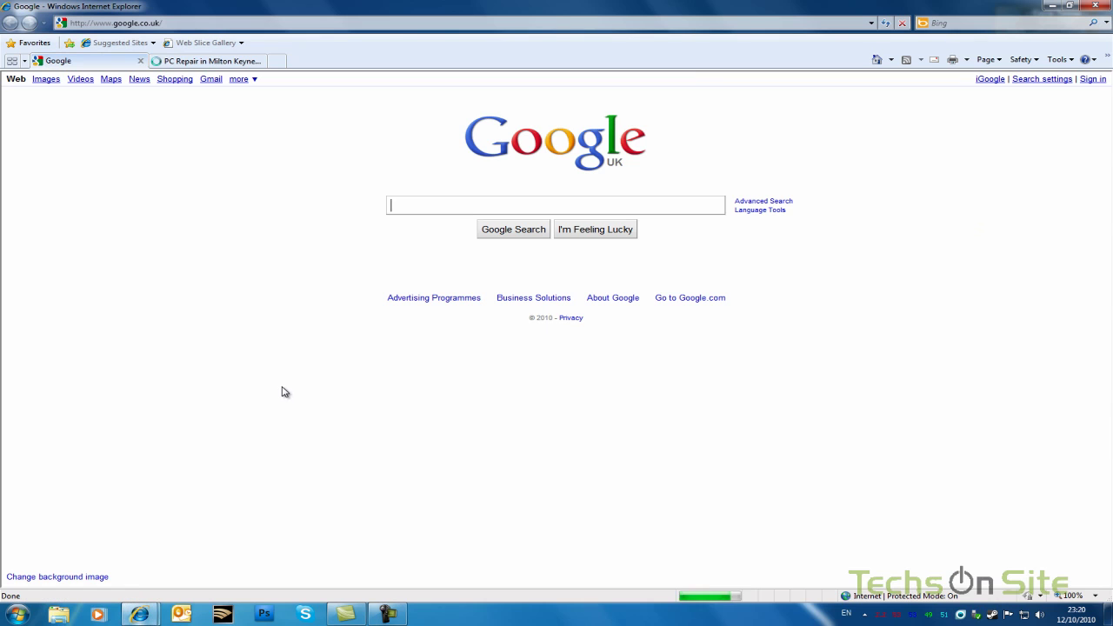
click(205, 61)
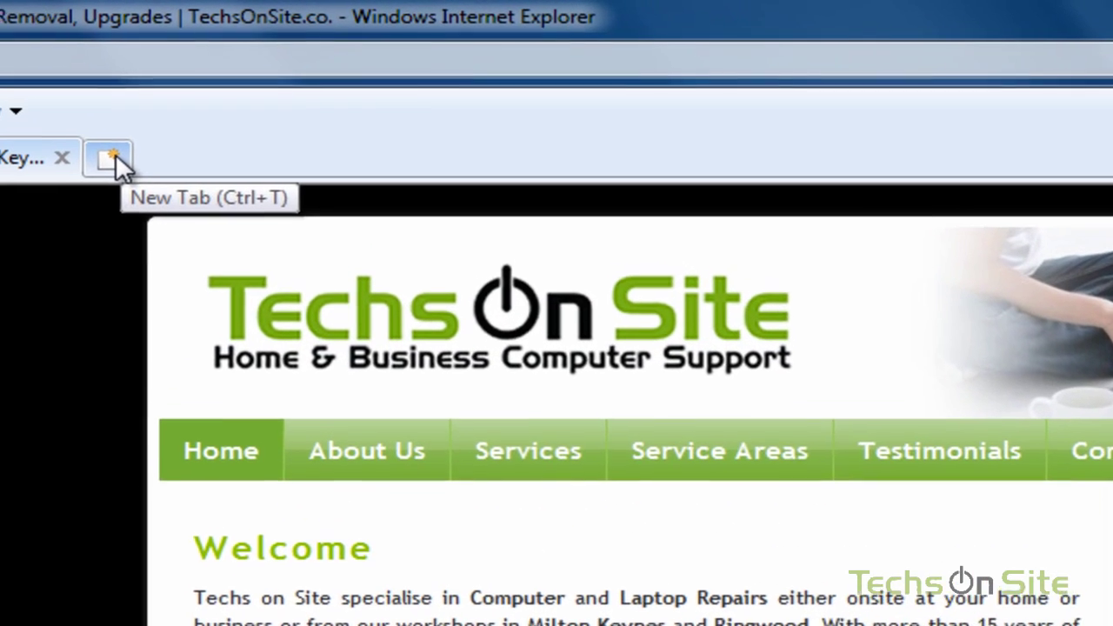
Open a third tab beside the Google and TechsOnSite tabs, showing the default new tab page
click(223, 93)
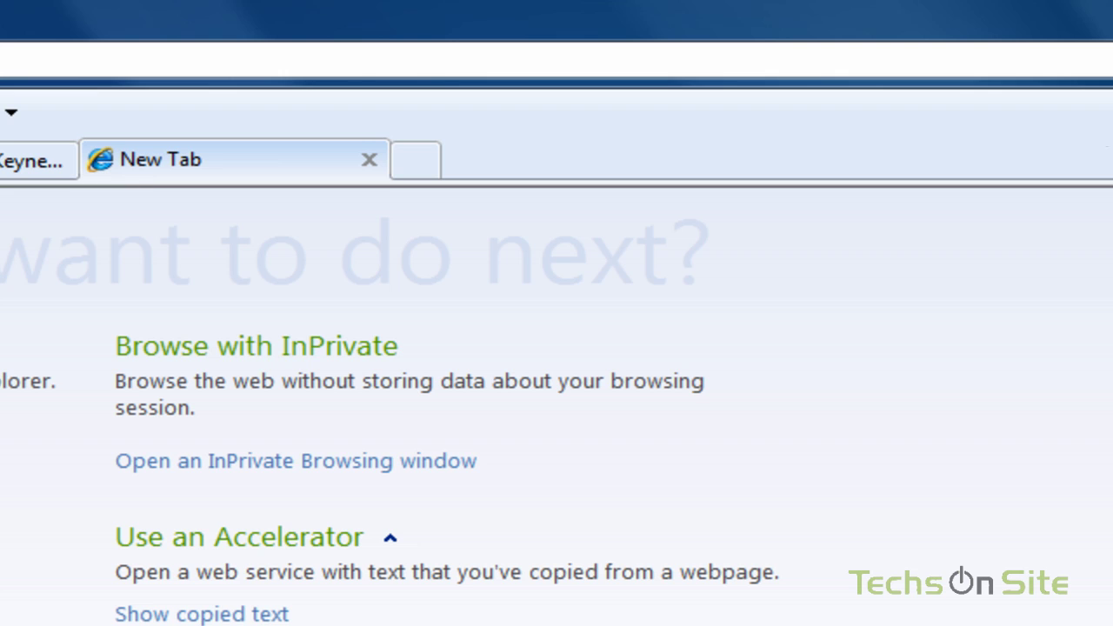
In Internet Options tab settings, set new tabs to open 'Your first home page' and confirm
click(967, 7)
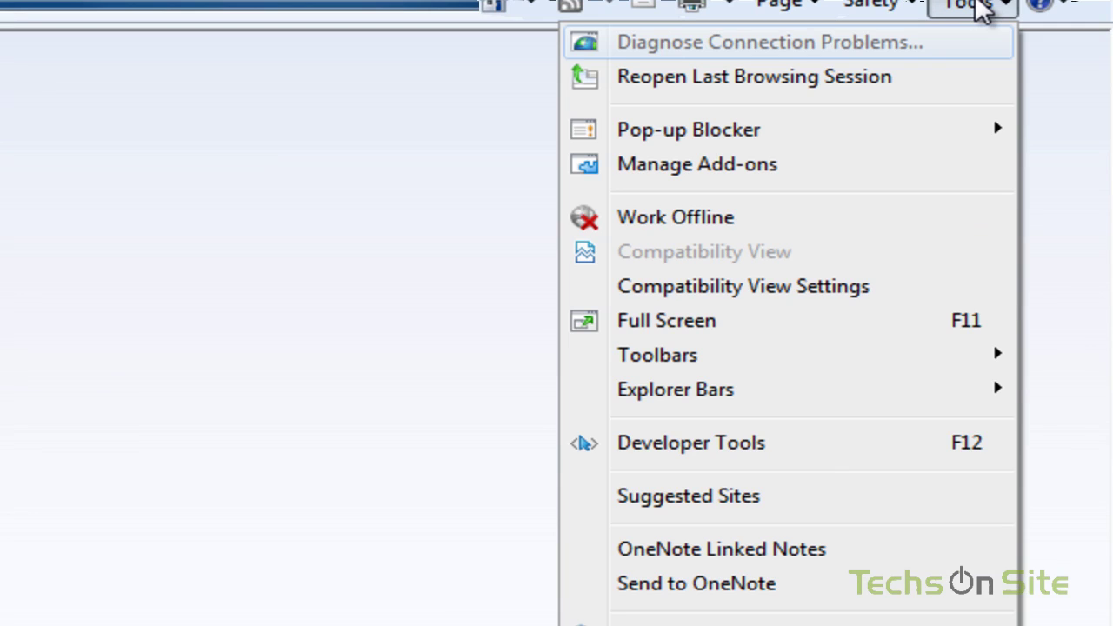
click(1054, 136)
click(977, 17)
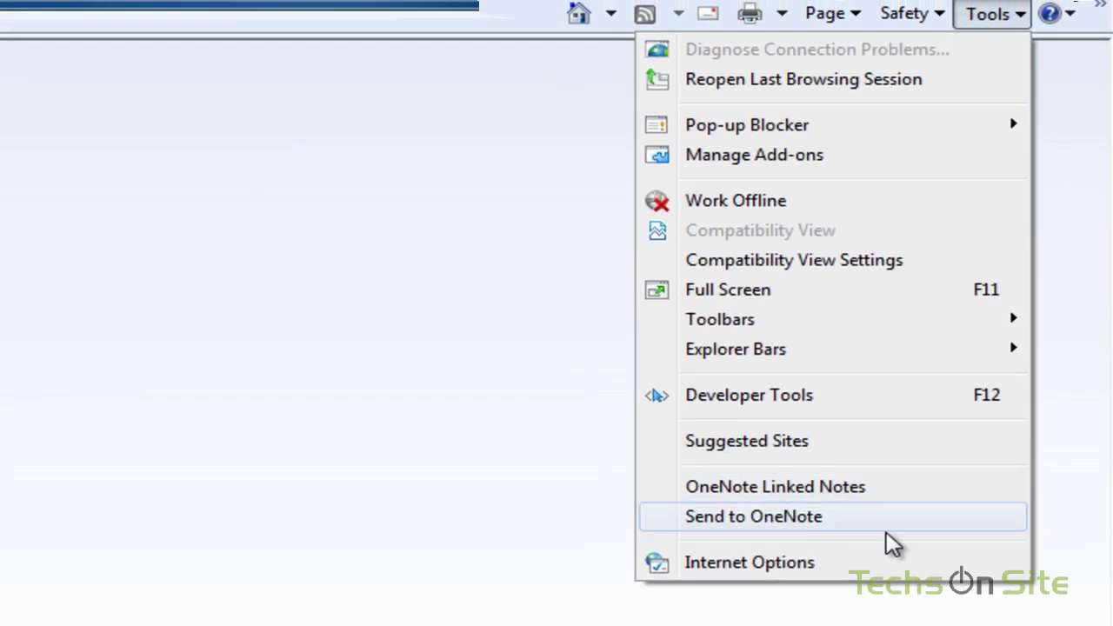
click(865, 565)
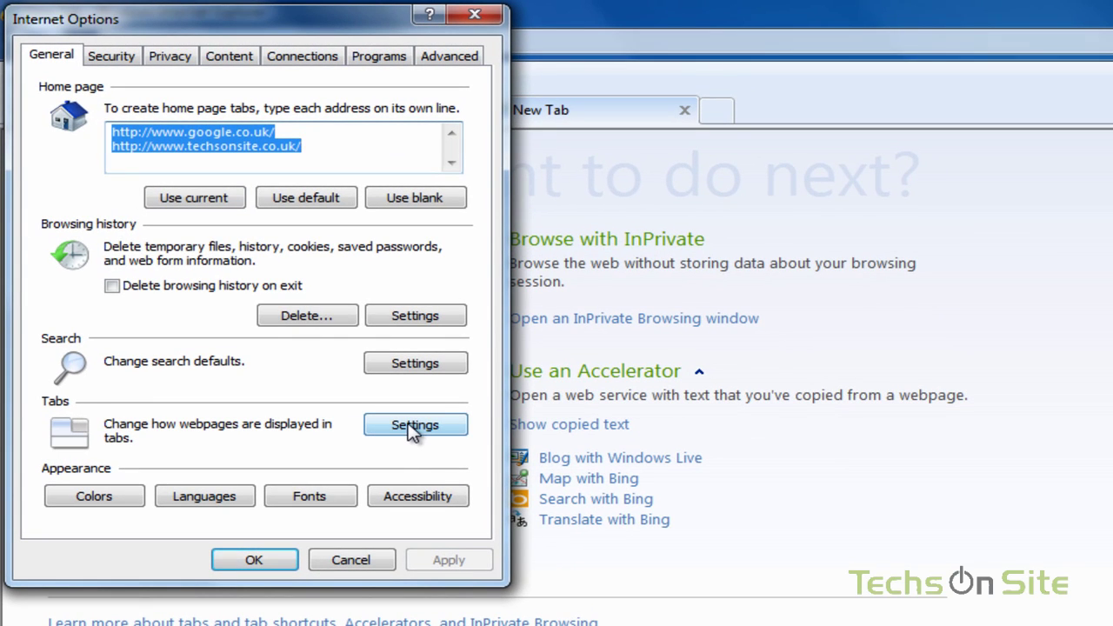
click(410, 428)
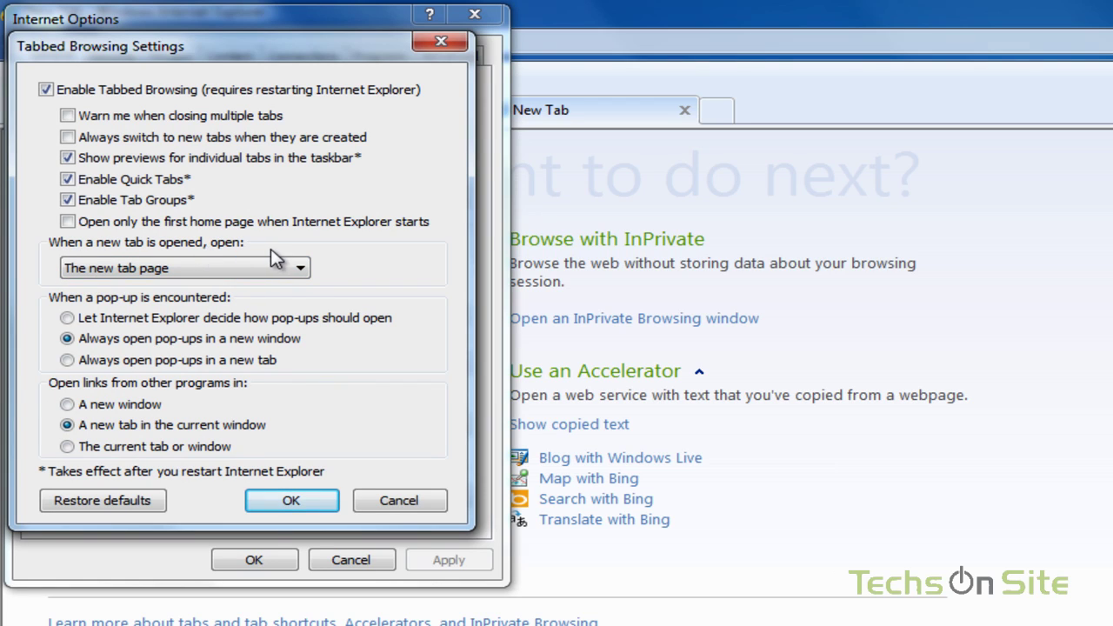
click(302, 270)
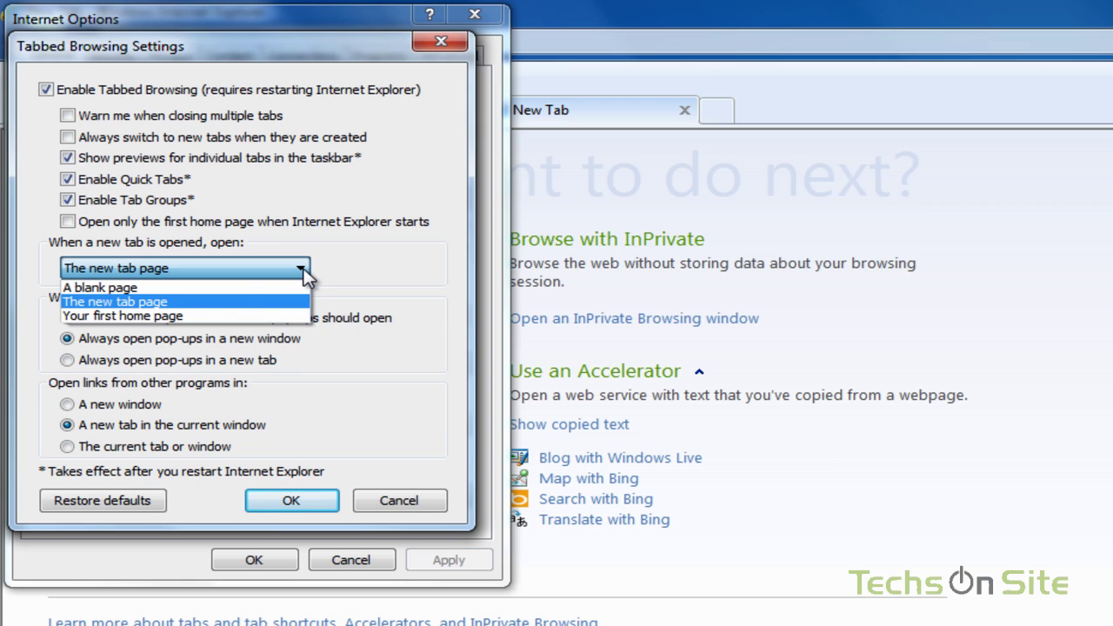
click(198, 317)
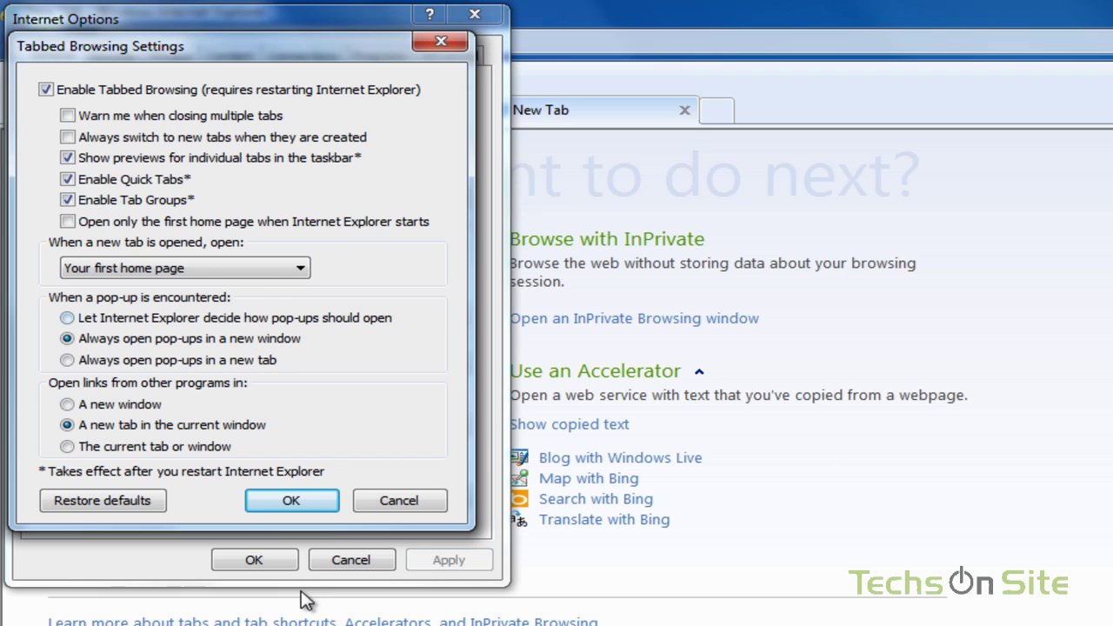
click(296, 500)
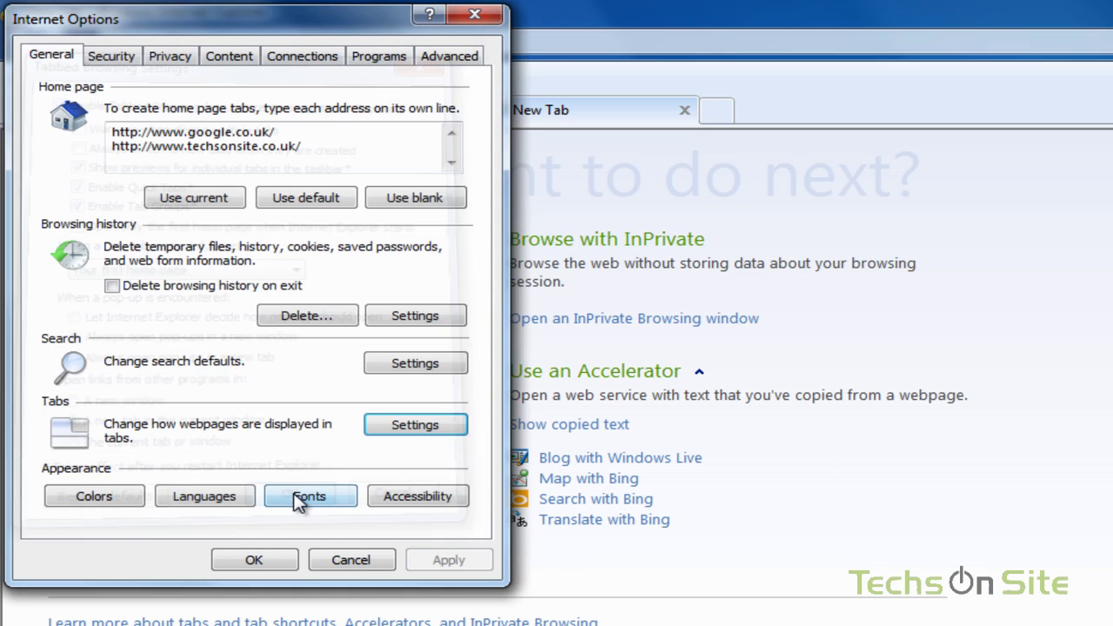
Apply the settings, relaunch Internet Explorer and check the Google and TechsOnSite home page tabs
click(259, 561)
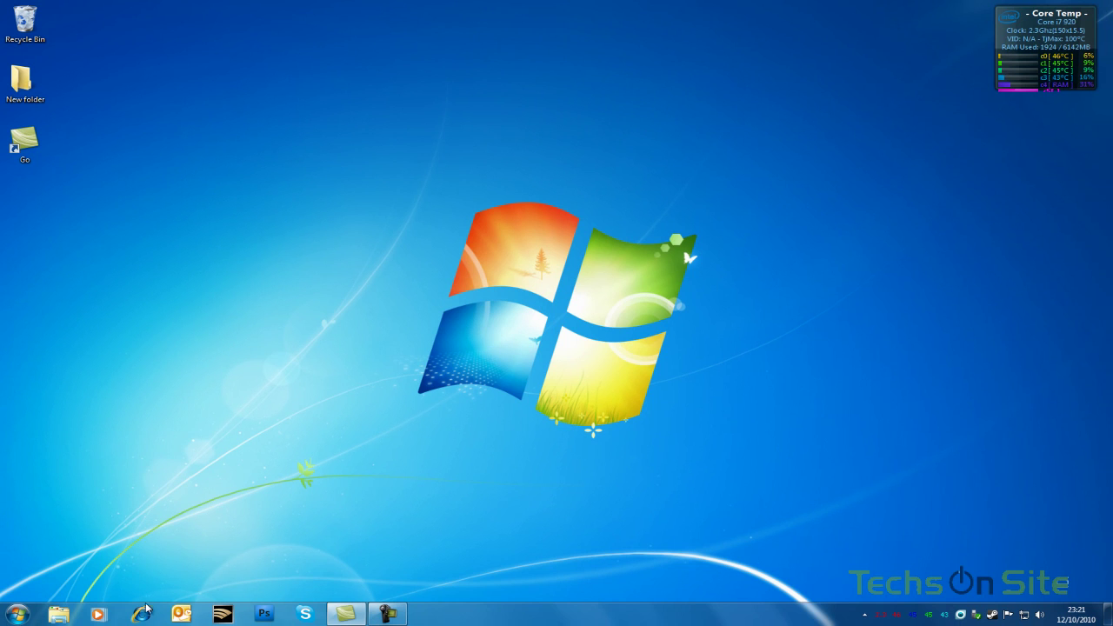
click(141, 614)
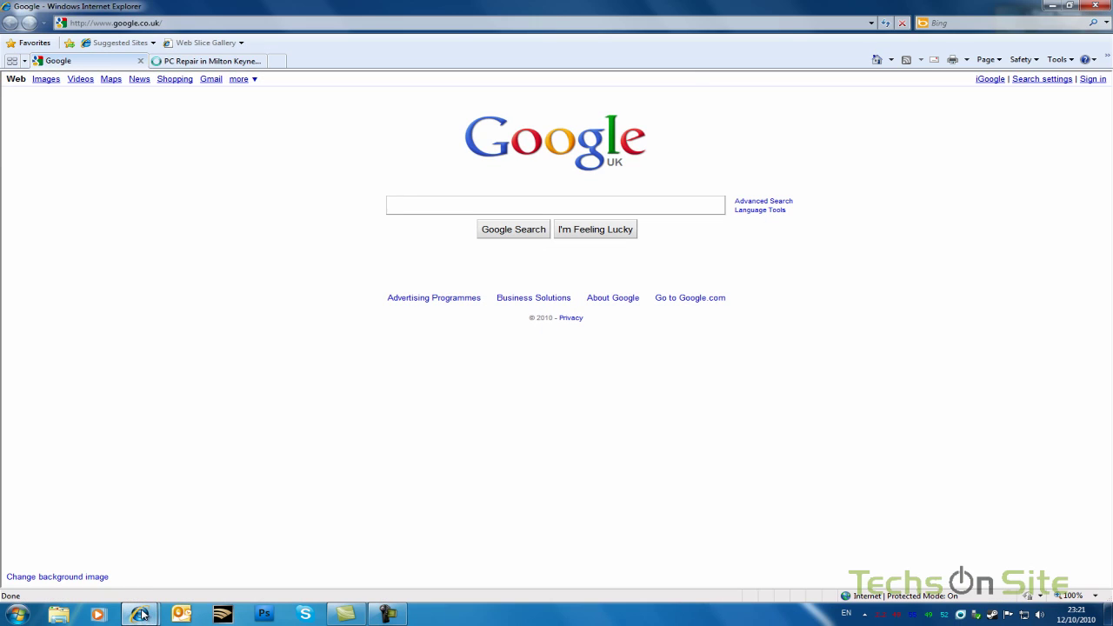
click(158, 62)
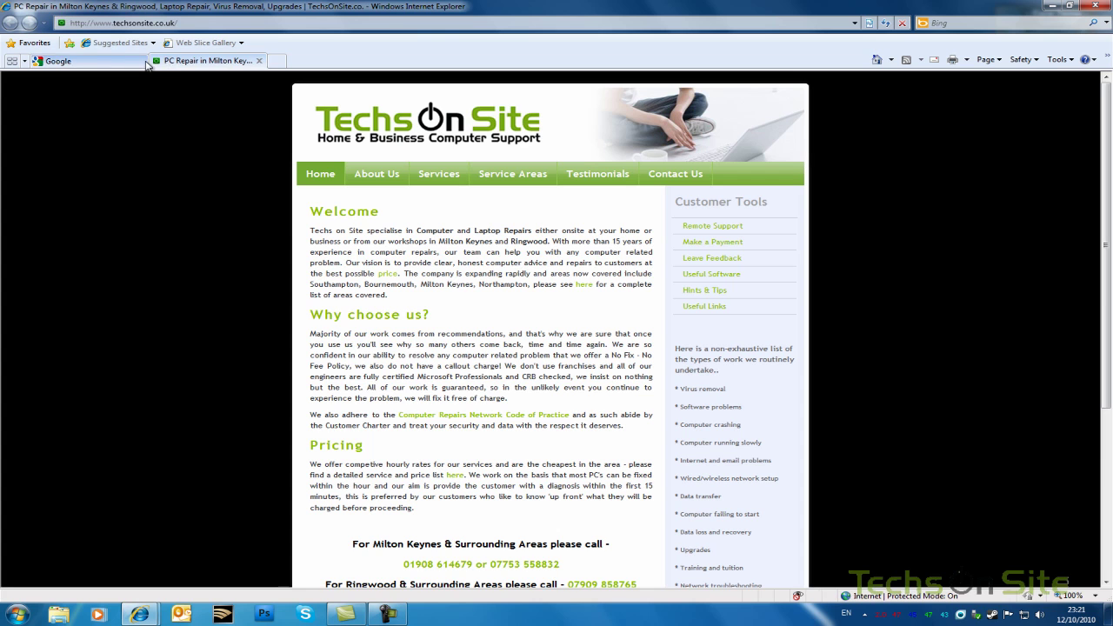
click(144, 62)
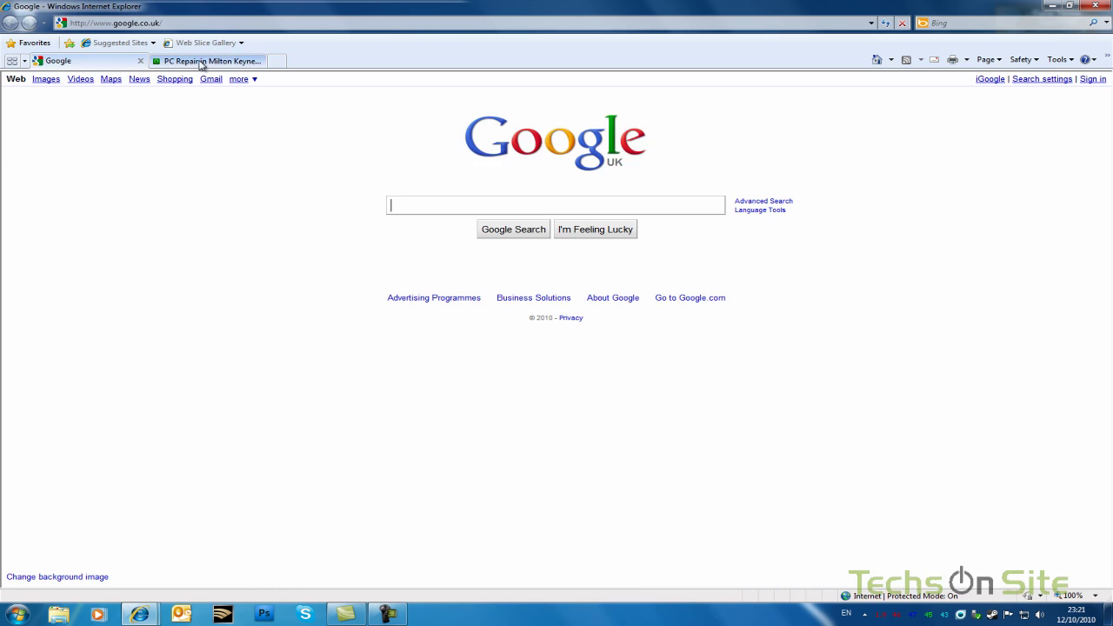
Open three new tabs to confirm each loads the Google UK home page
click(275, 63)
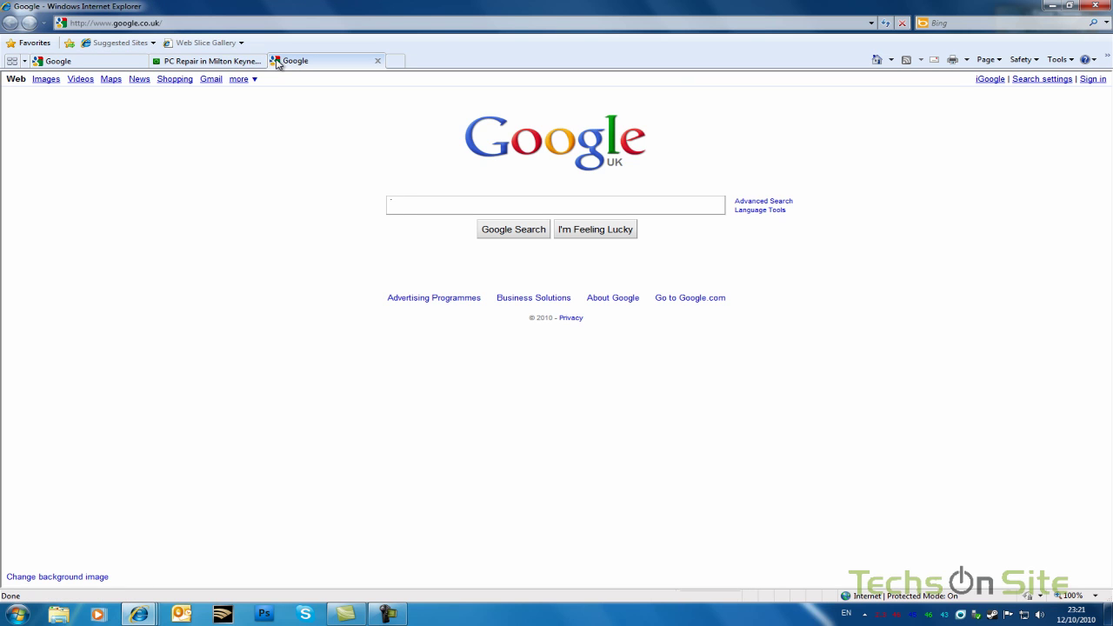
click(395, 61)
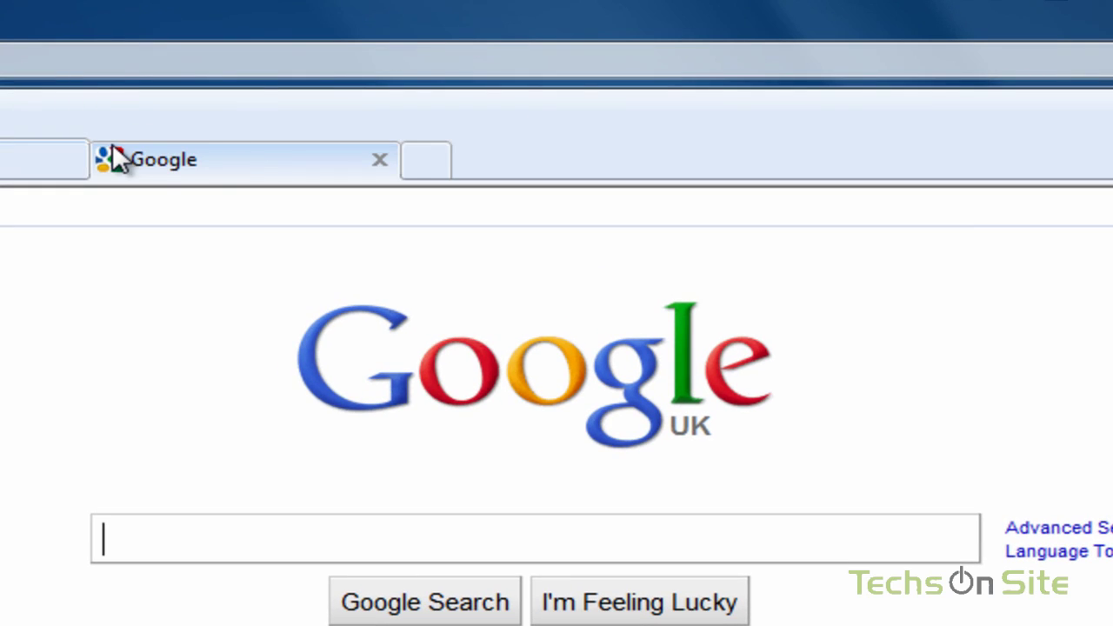
click(430, 161)
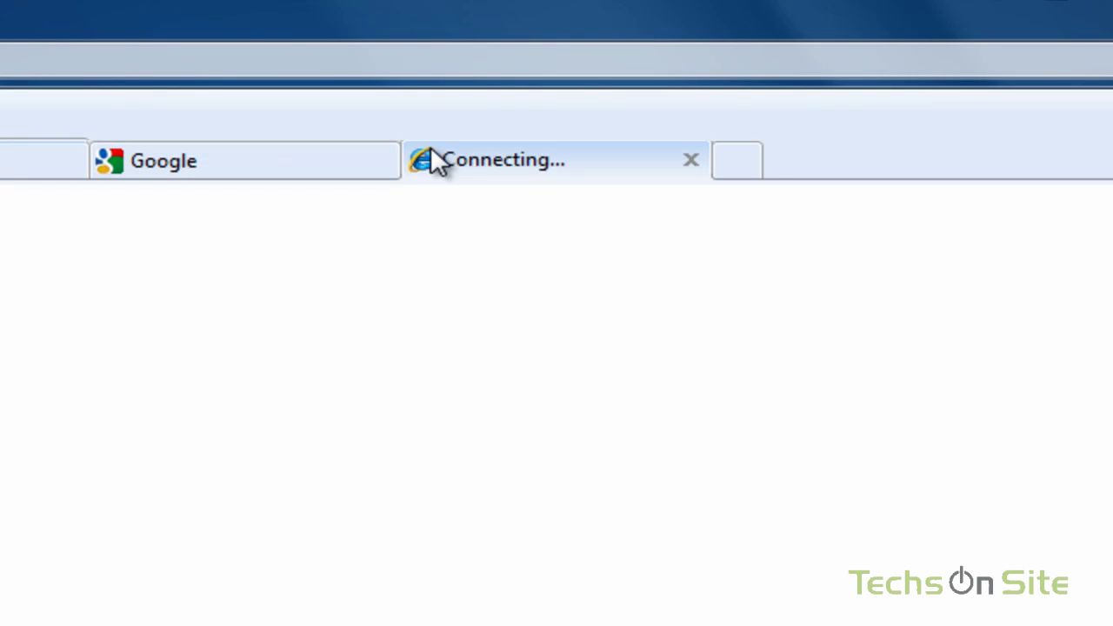